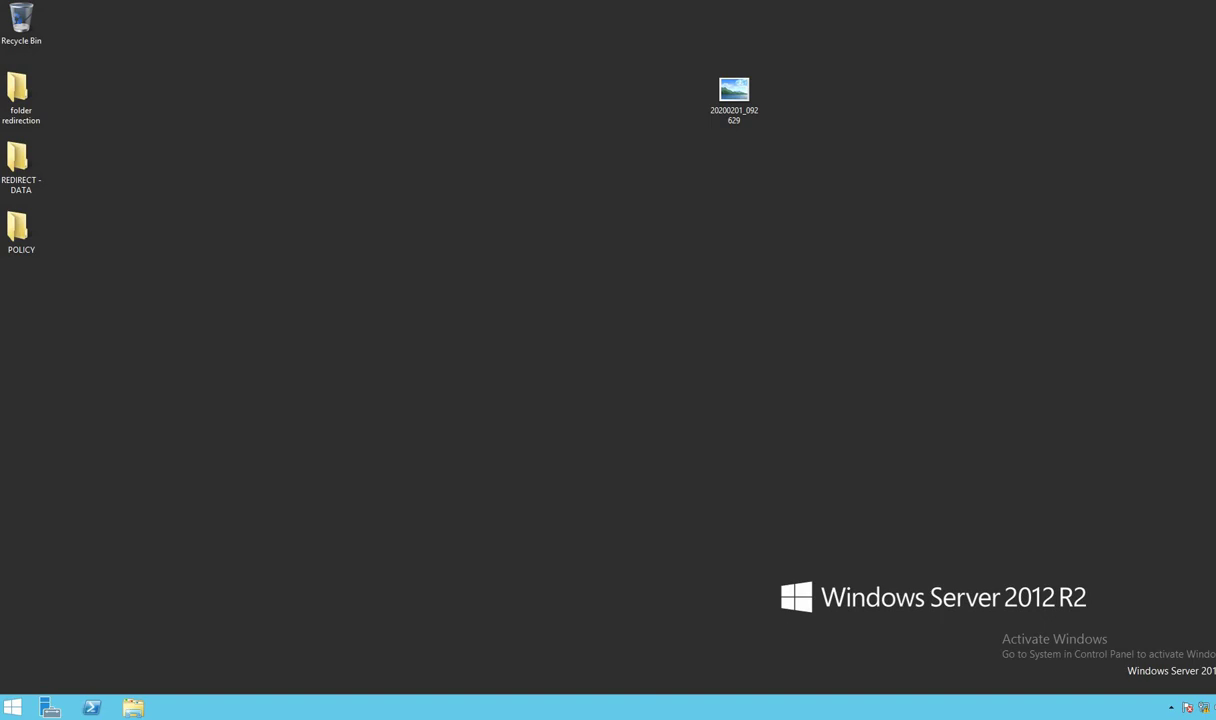
From Server Manager's Tools menu, launch Active Directory Users and Computers showing HR-OU and the sales group
mouse_move(430, 2)
click(52, 710)
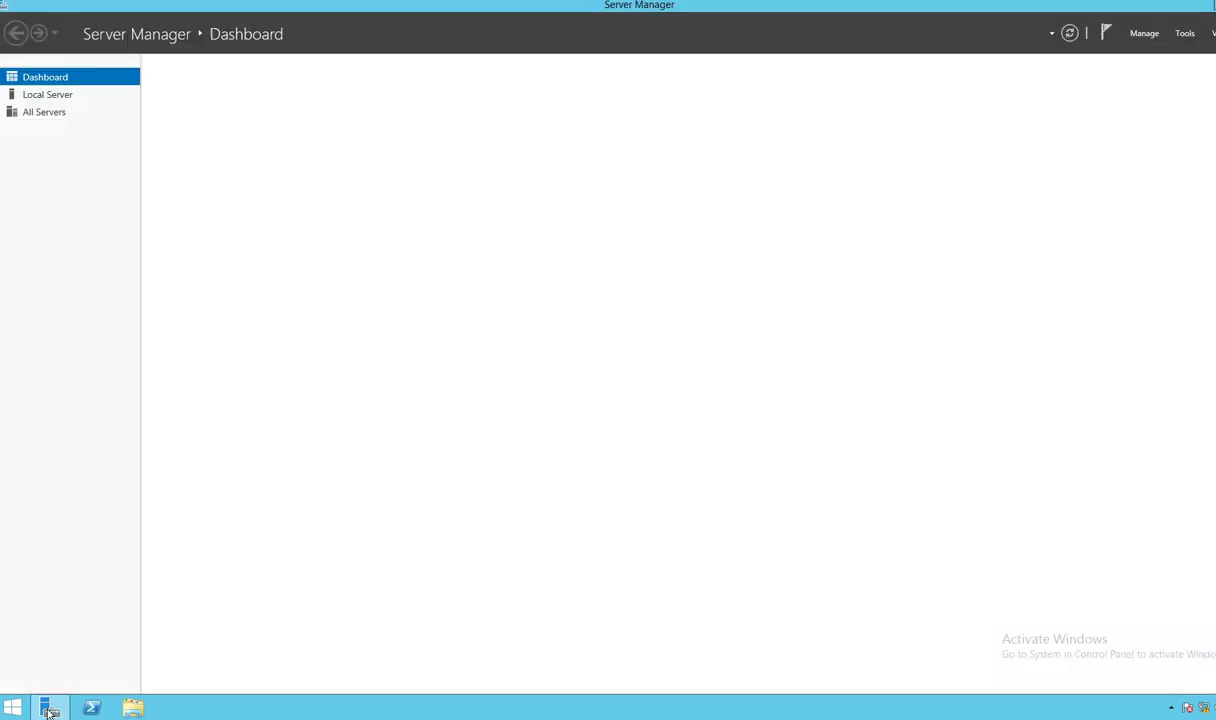
click(1186, 34)
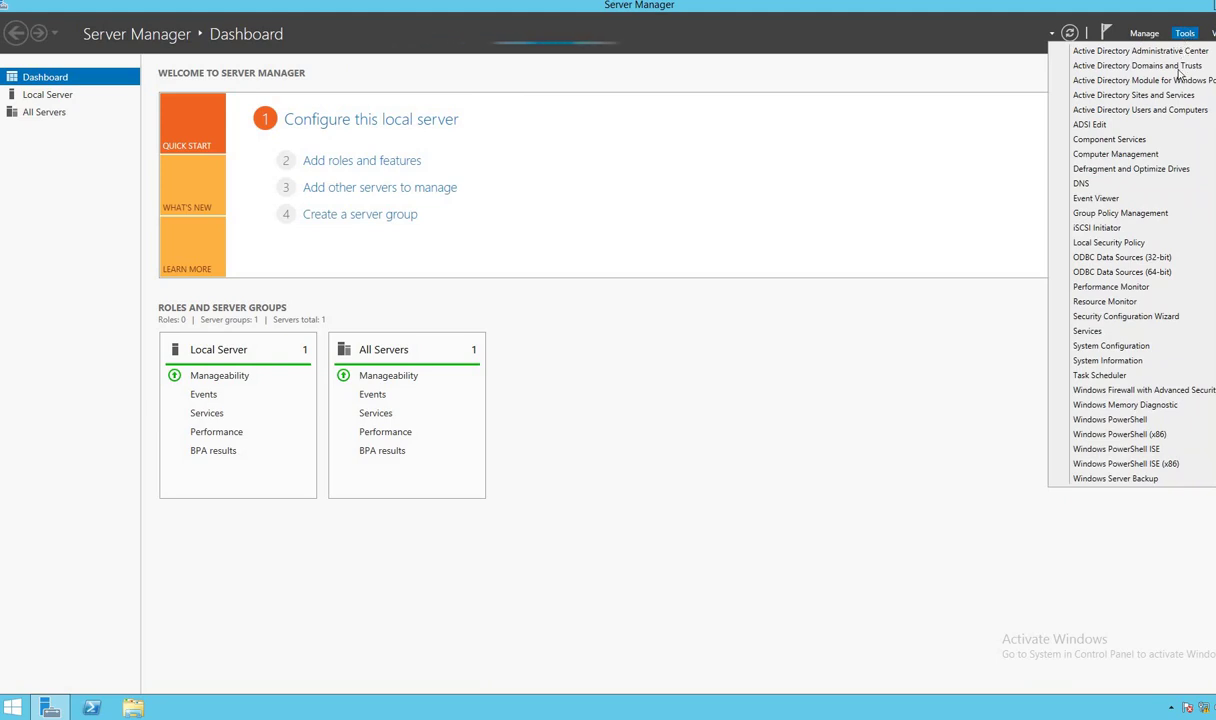
click(1173, 112)
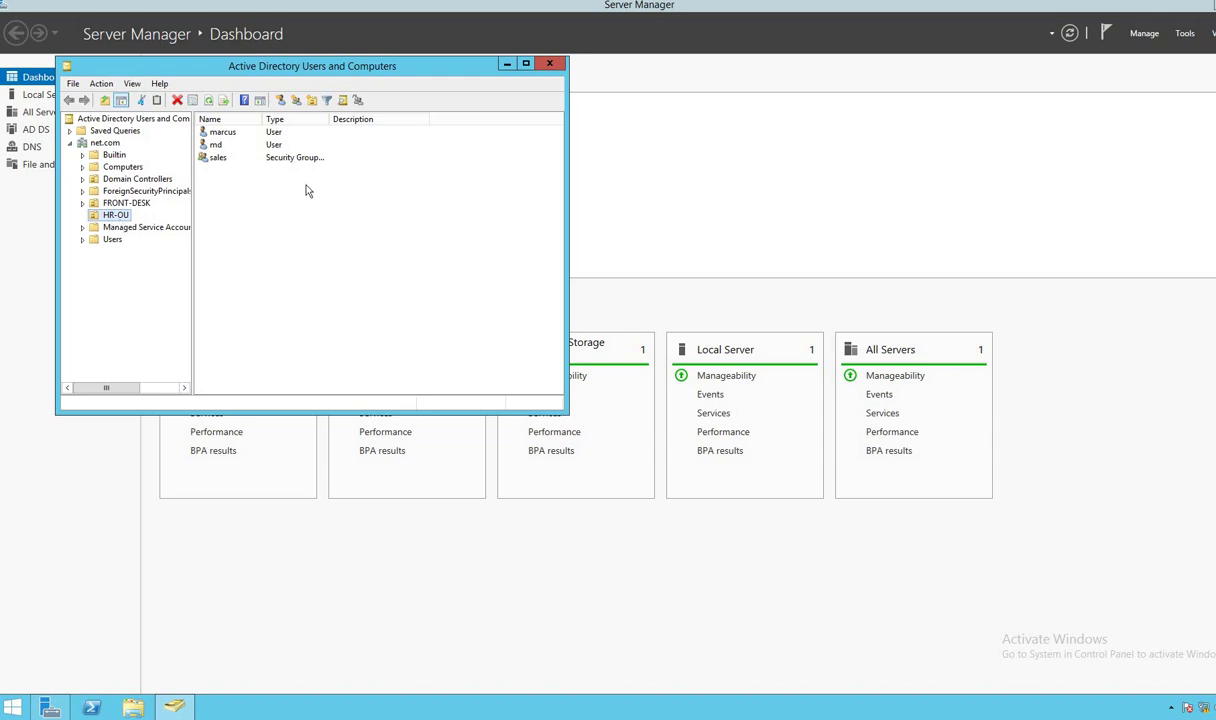
Check the sales group's two HR-OU members in its Properties, then close Active Directory Users and Computers
right_click(225, 158)
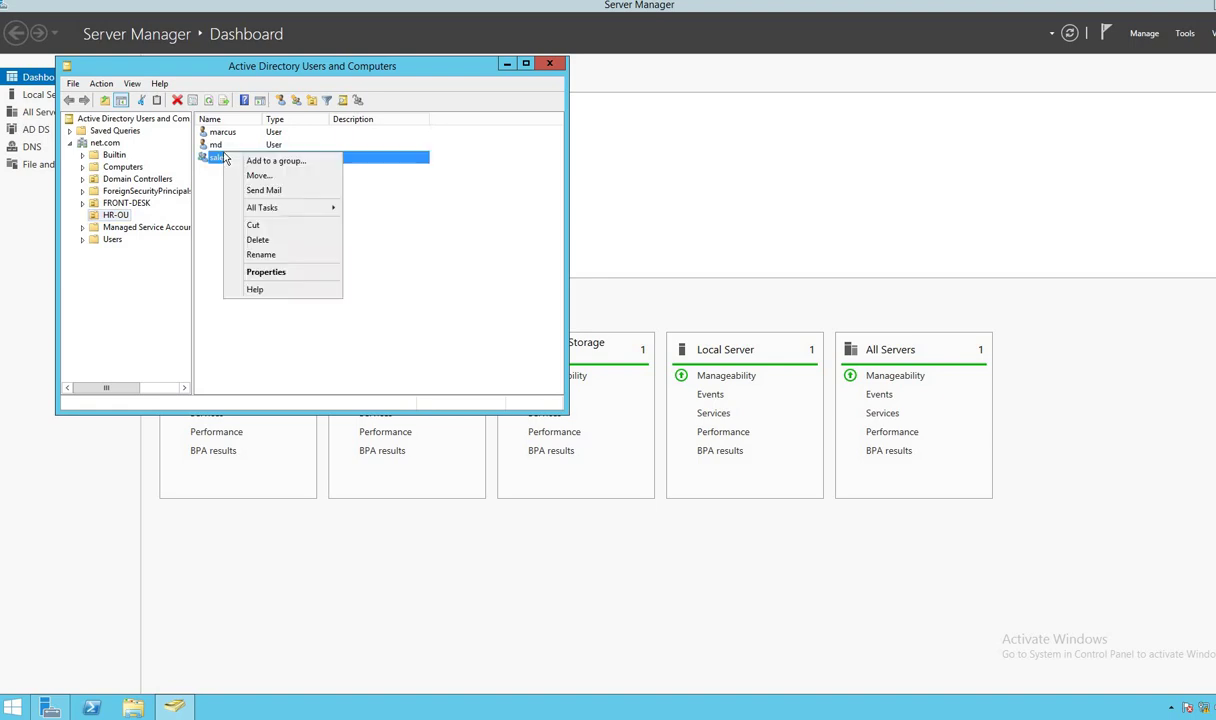
click(276, 261)
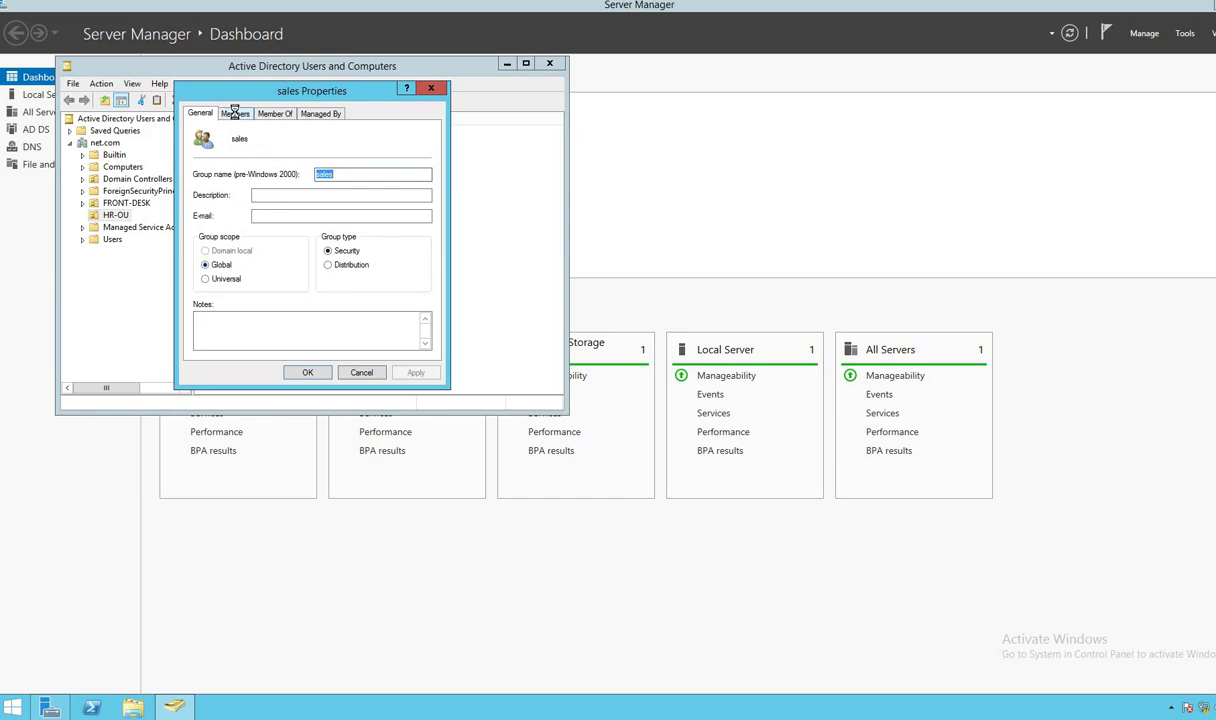
click(235, 114)
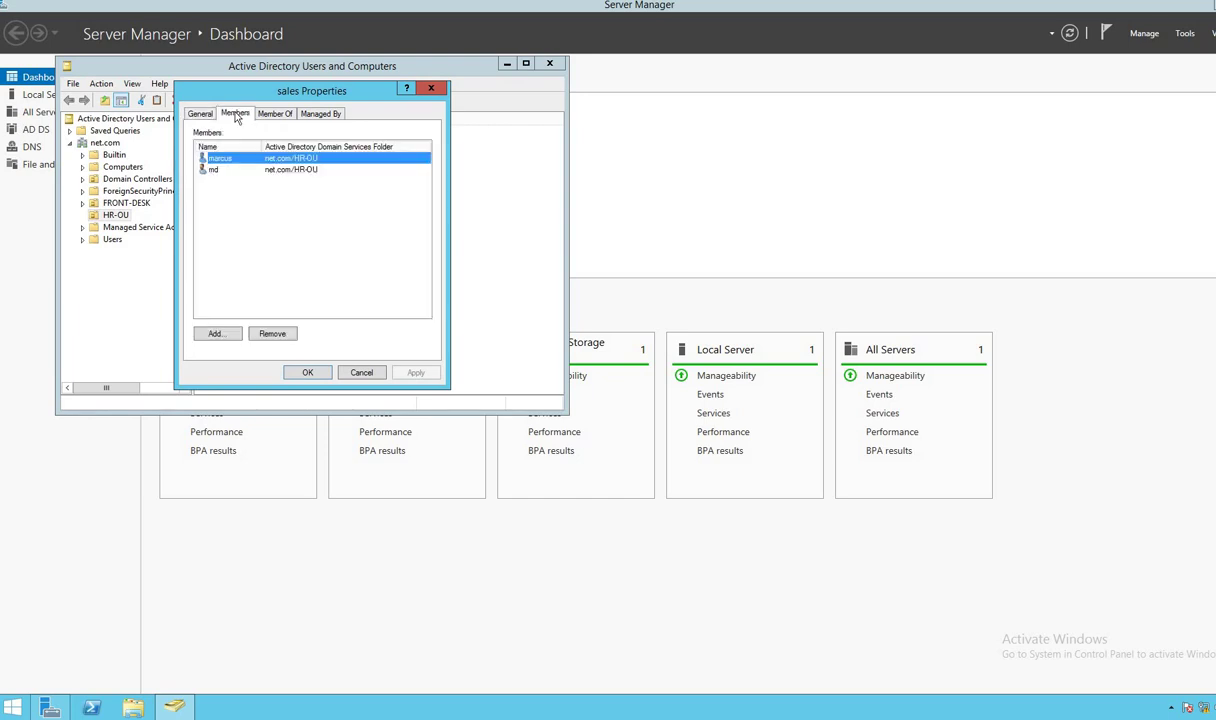
click(431, 88)
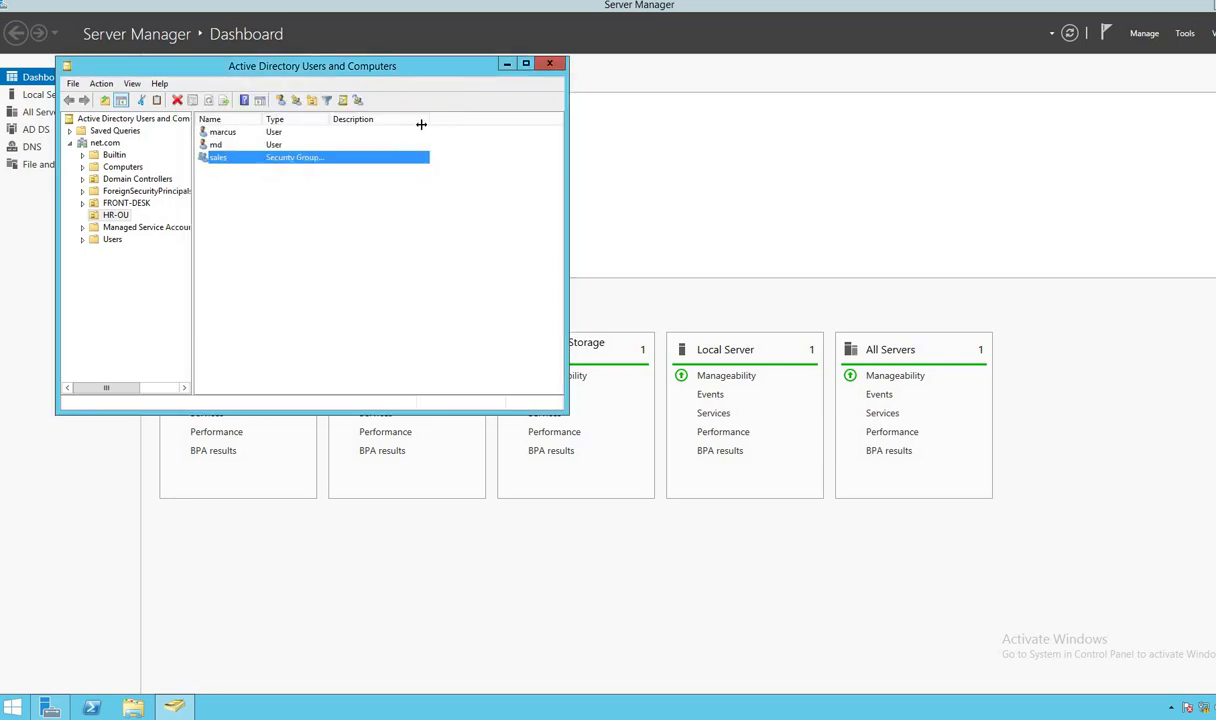
click(556, 64)
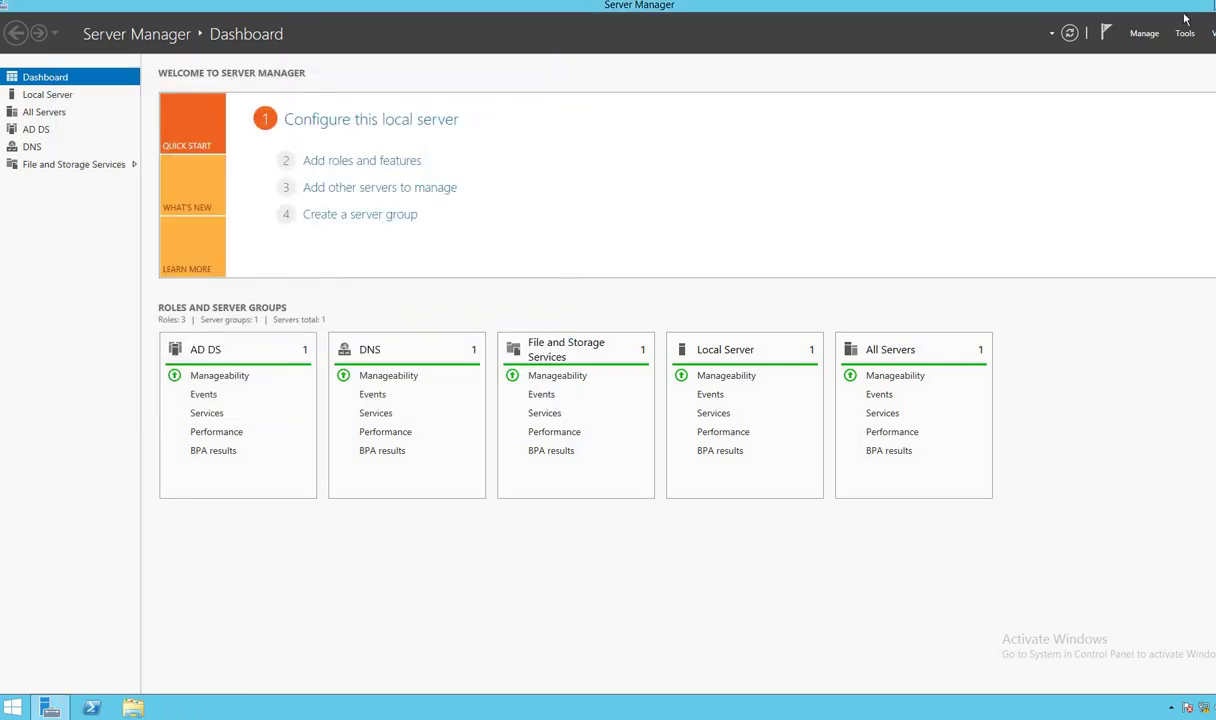
Create a desktop folder named RESTRICT and move the 20200201_092629 image into it
key(super+d)
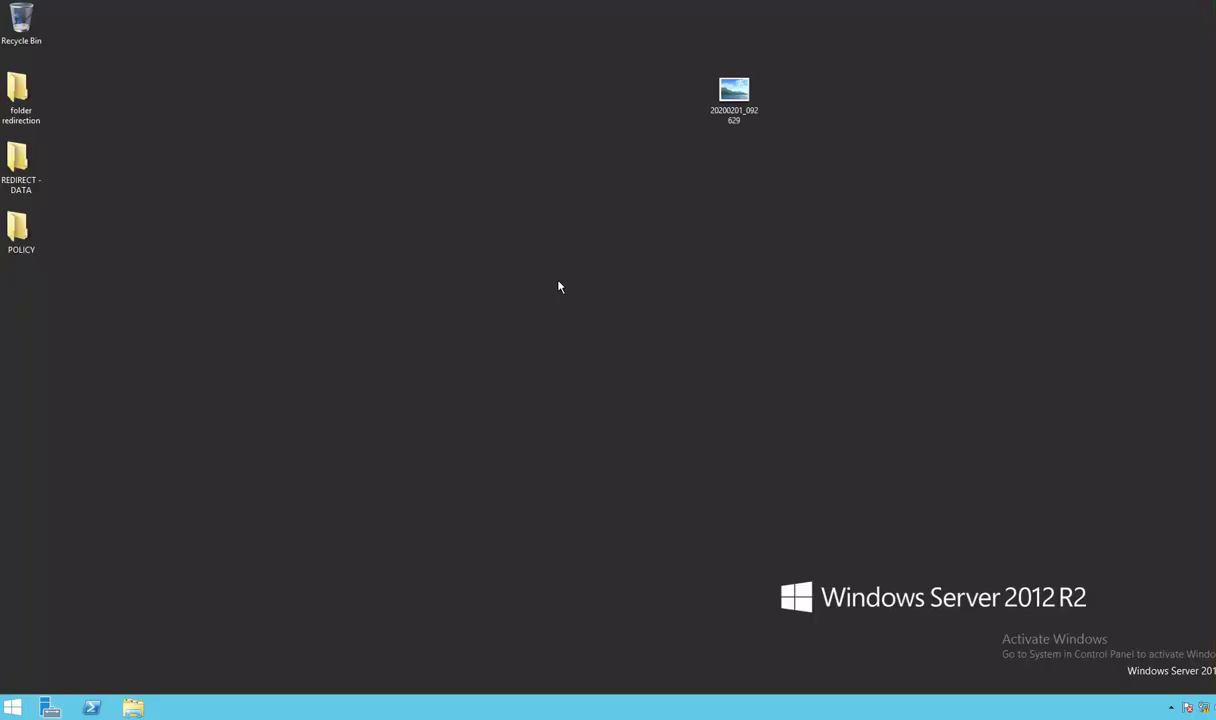
right_click(456, 194)
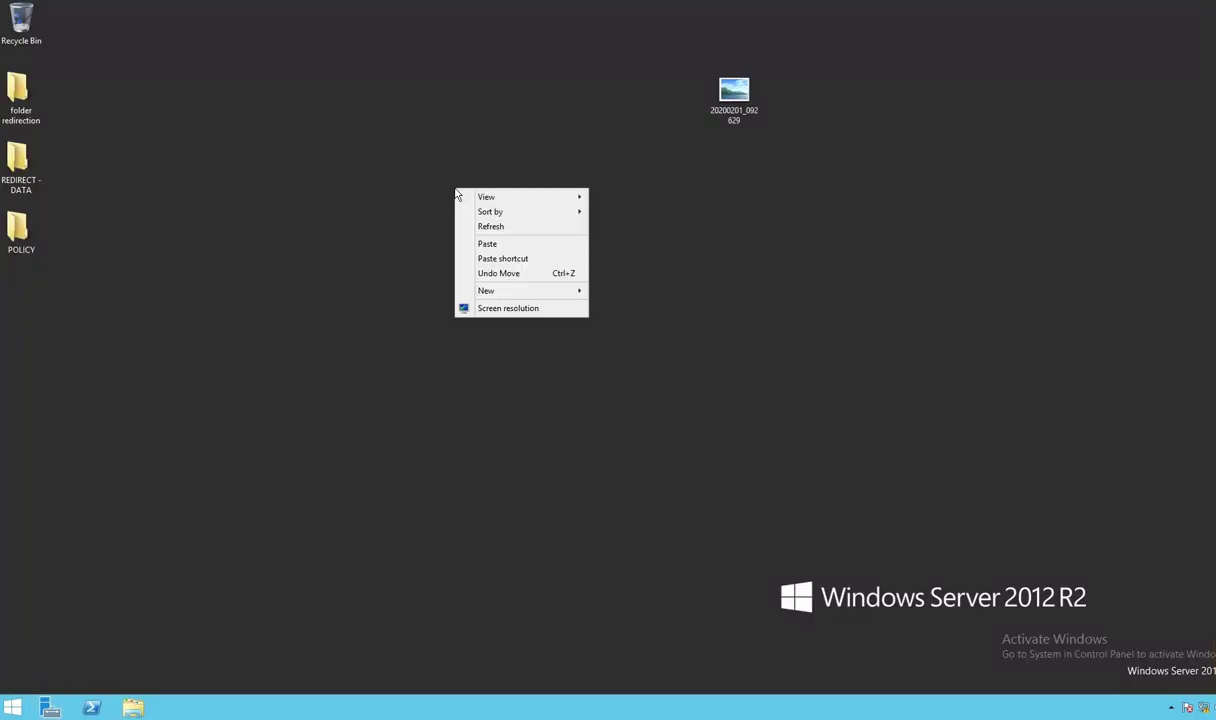
click(758, 224)
right_click(478, 138)
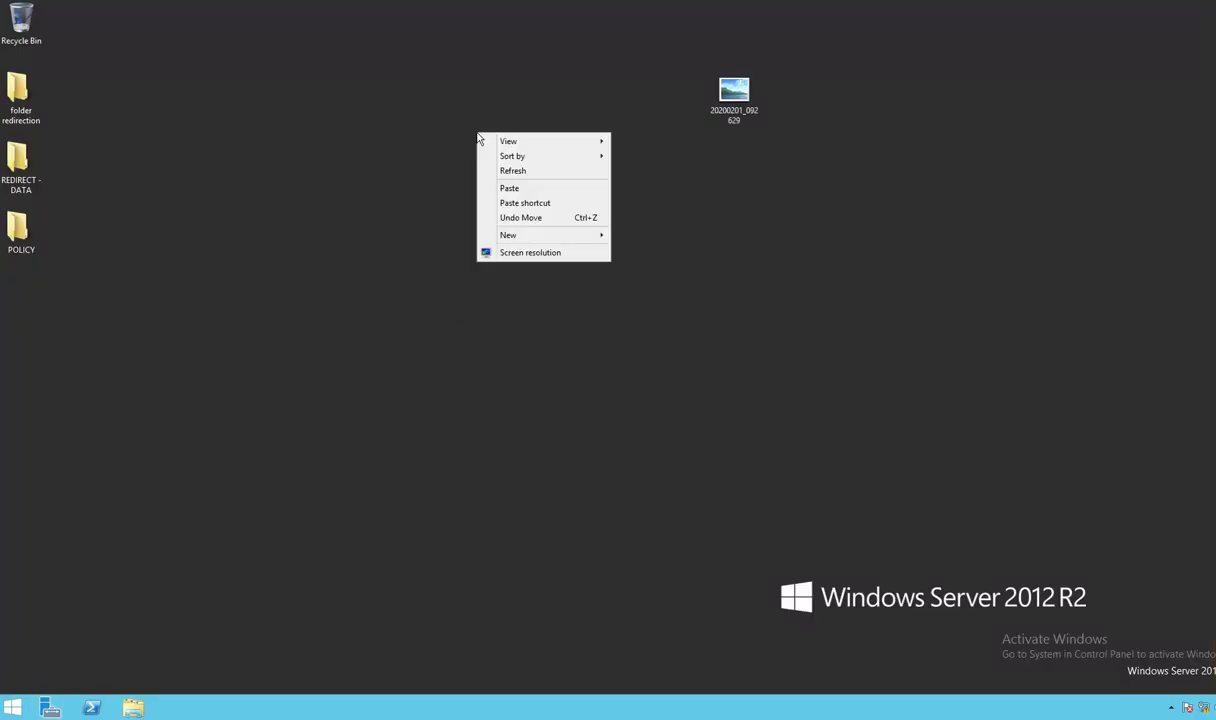
mouse_move(500, 233)
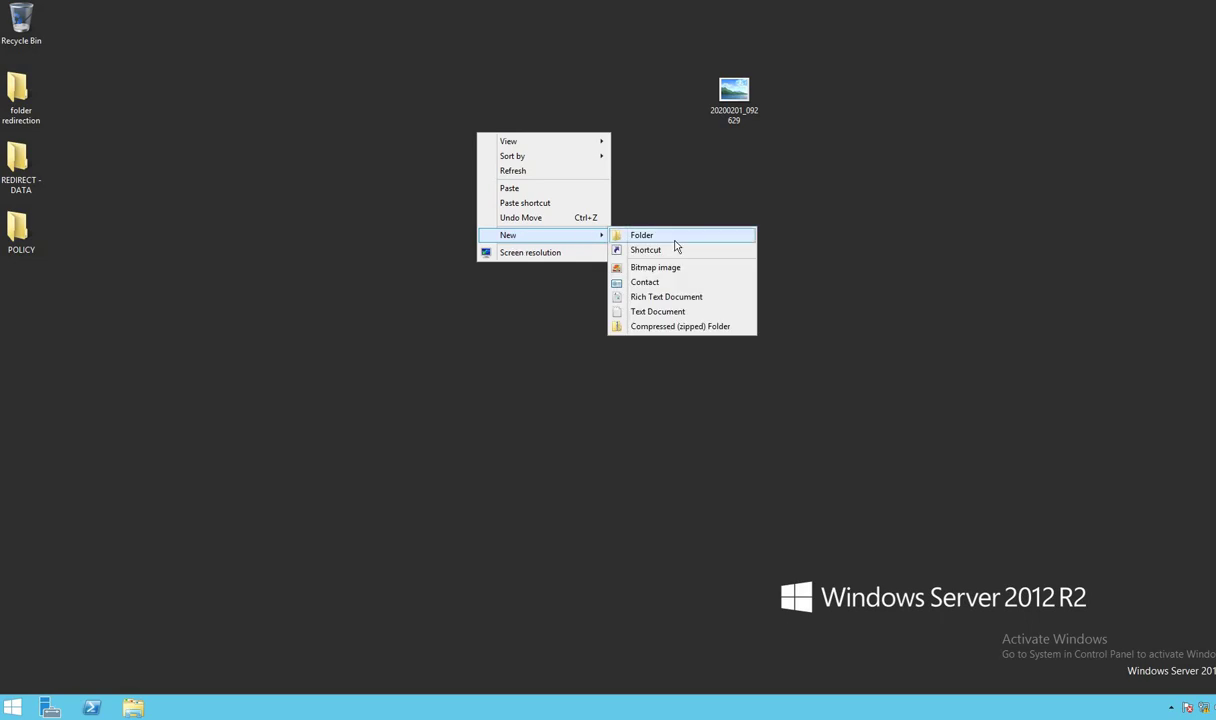
click(673, 237)
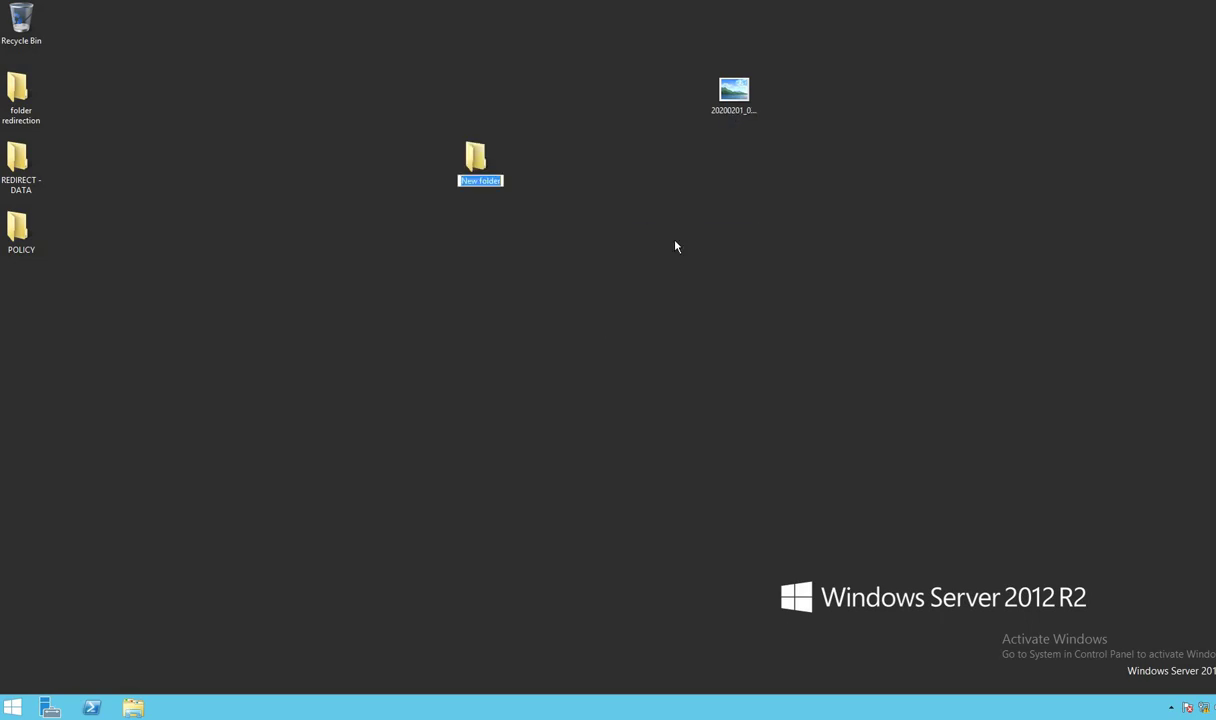
text(RESTRICT)
key(Return)
click(641, 240)
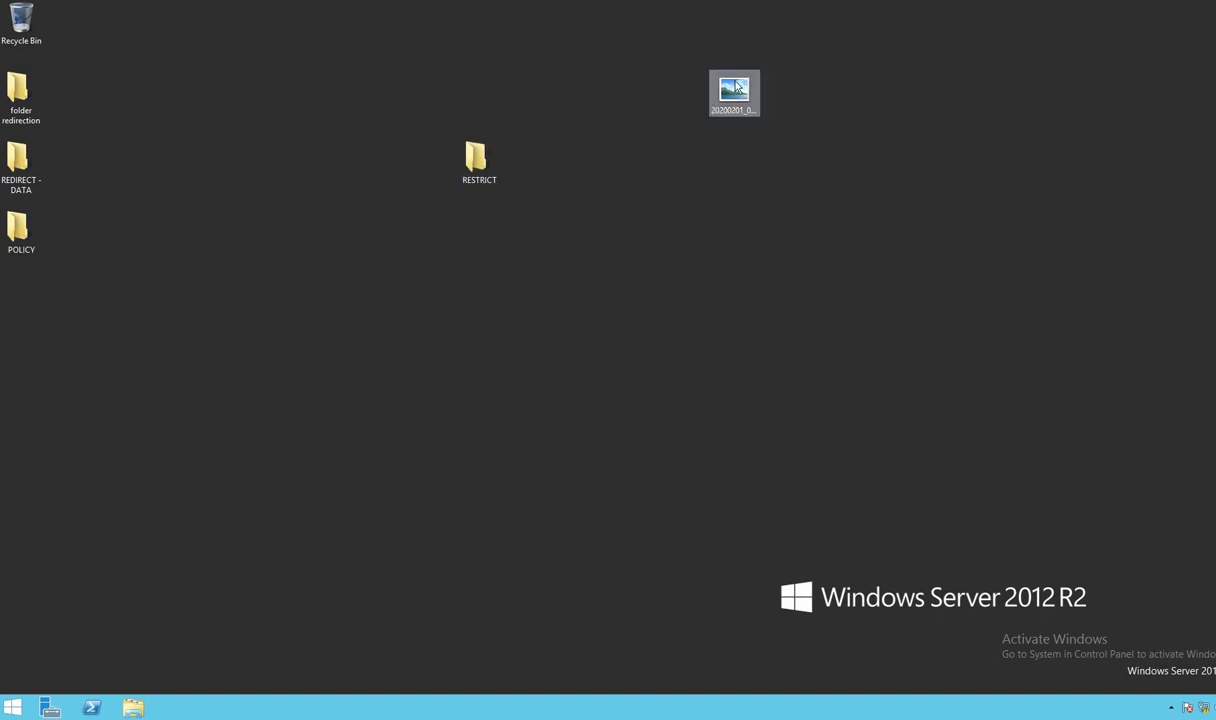
drag(736, 88, 478, 153)
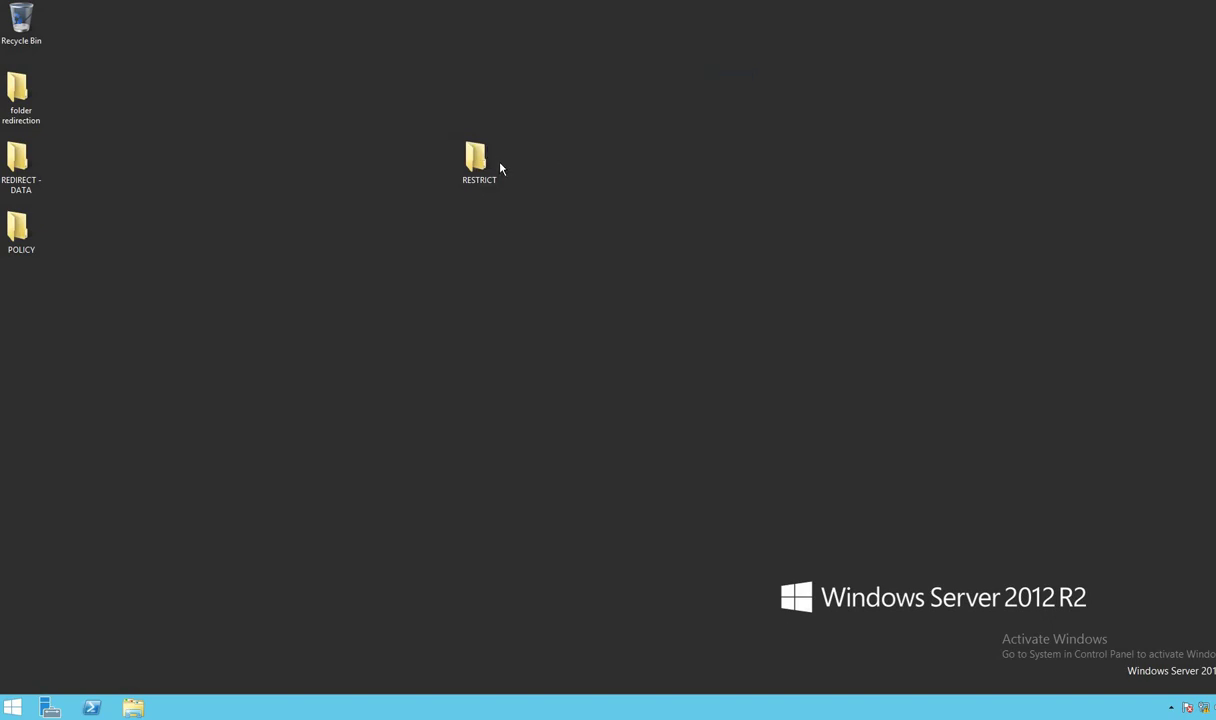
Open the RESTRICT folder's Sharing properties and start network file sharing
right_click(468, 156)
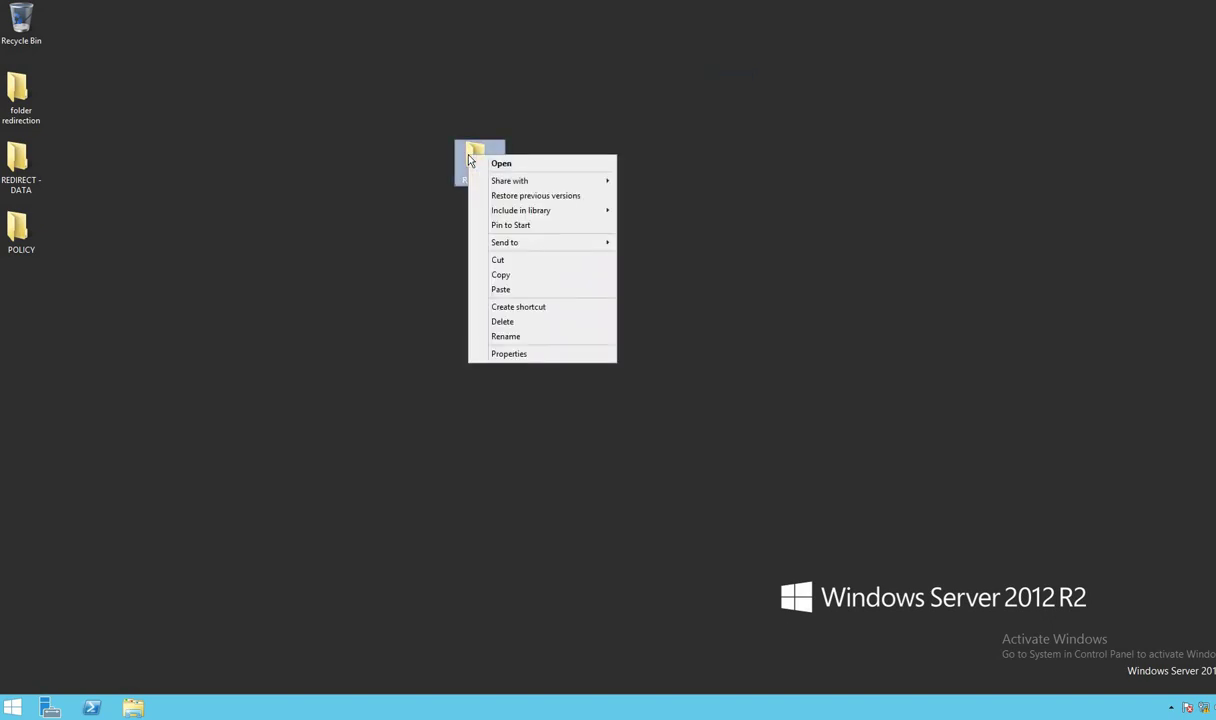
click(528, 354)
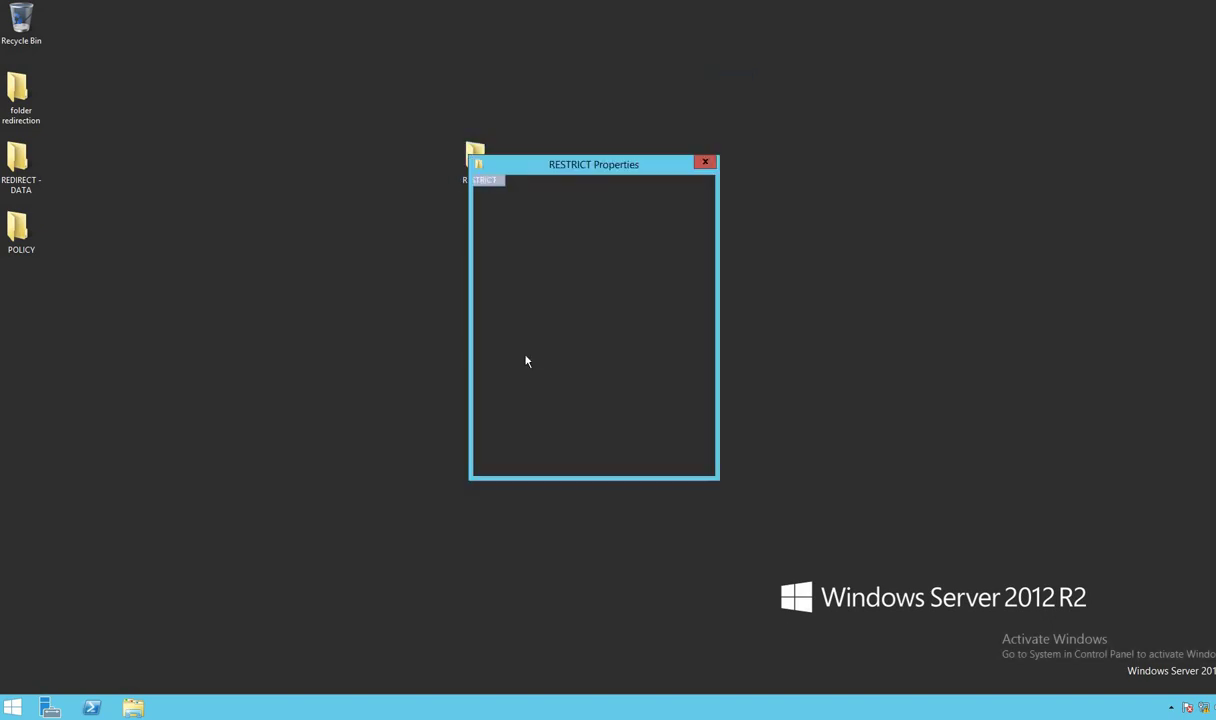
click(528, 190)
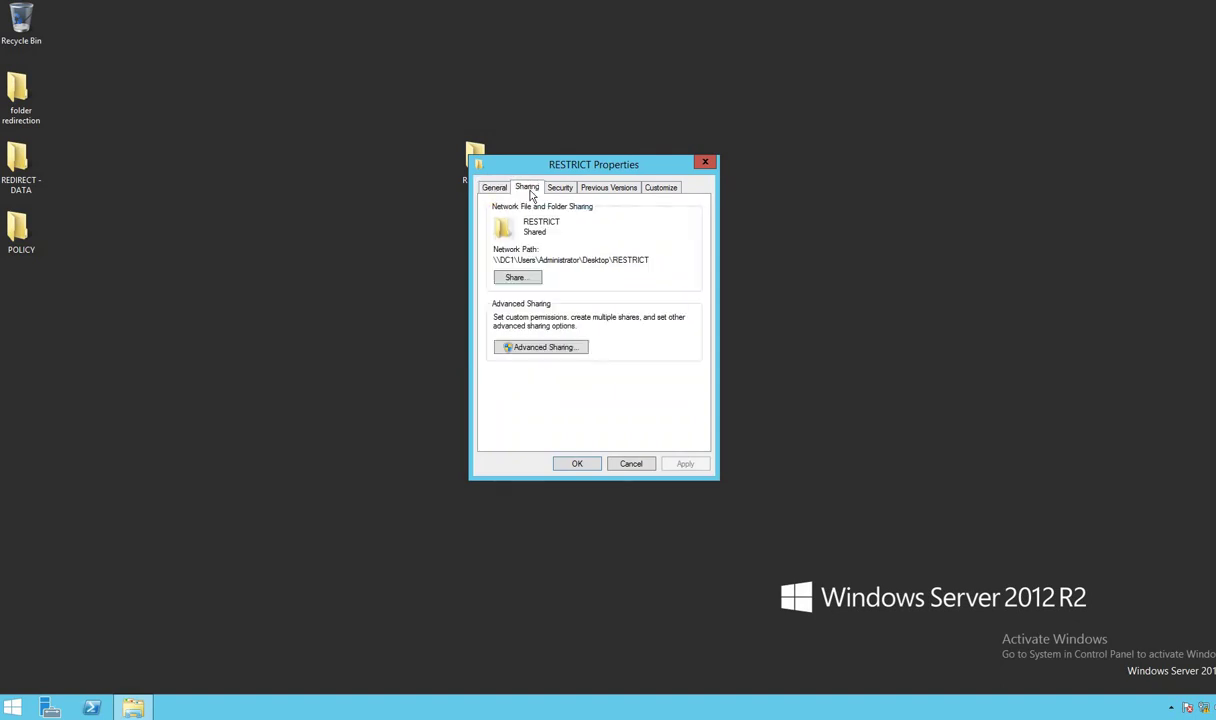
click(515, 277)
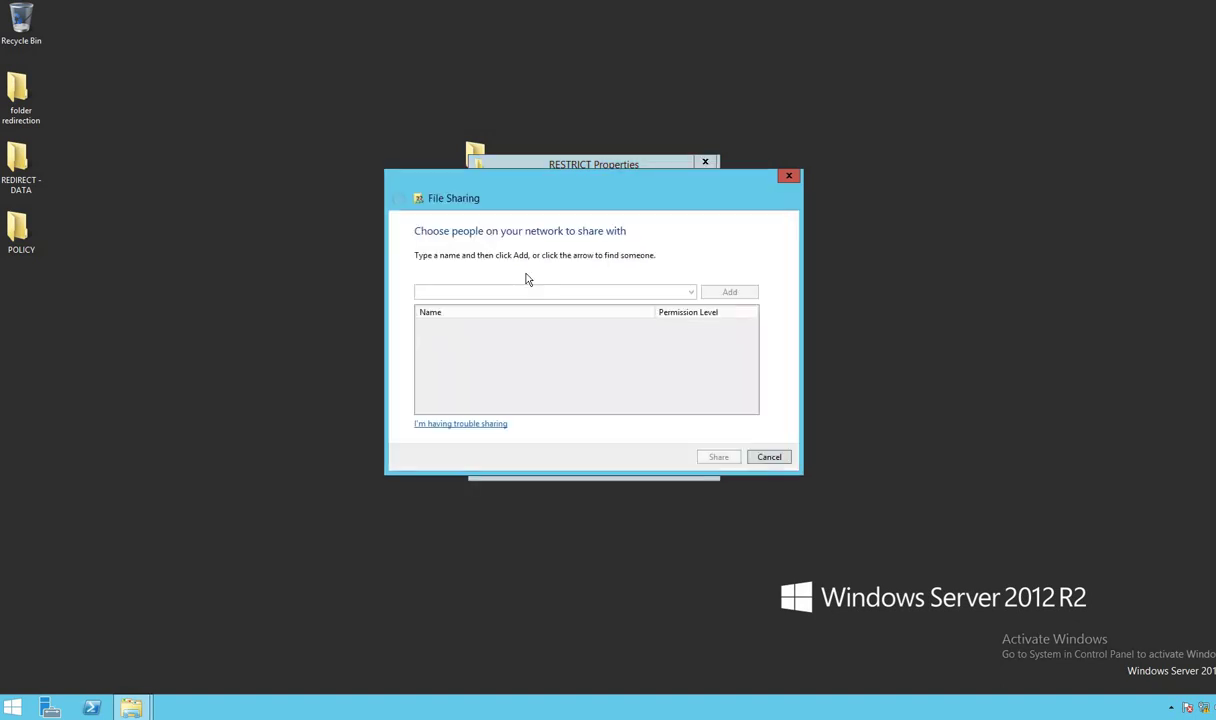
Enter 'sale' as the name of the group to share with
click(691, 293)
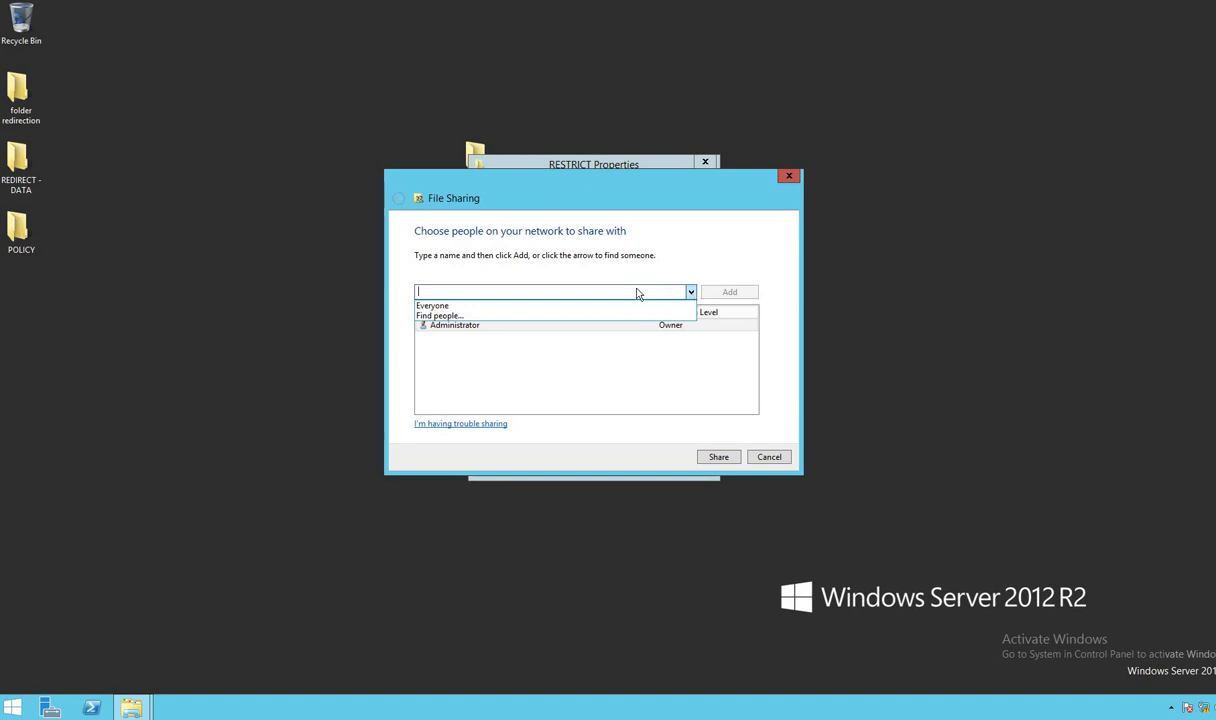
text(sam)
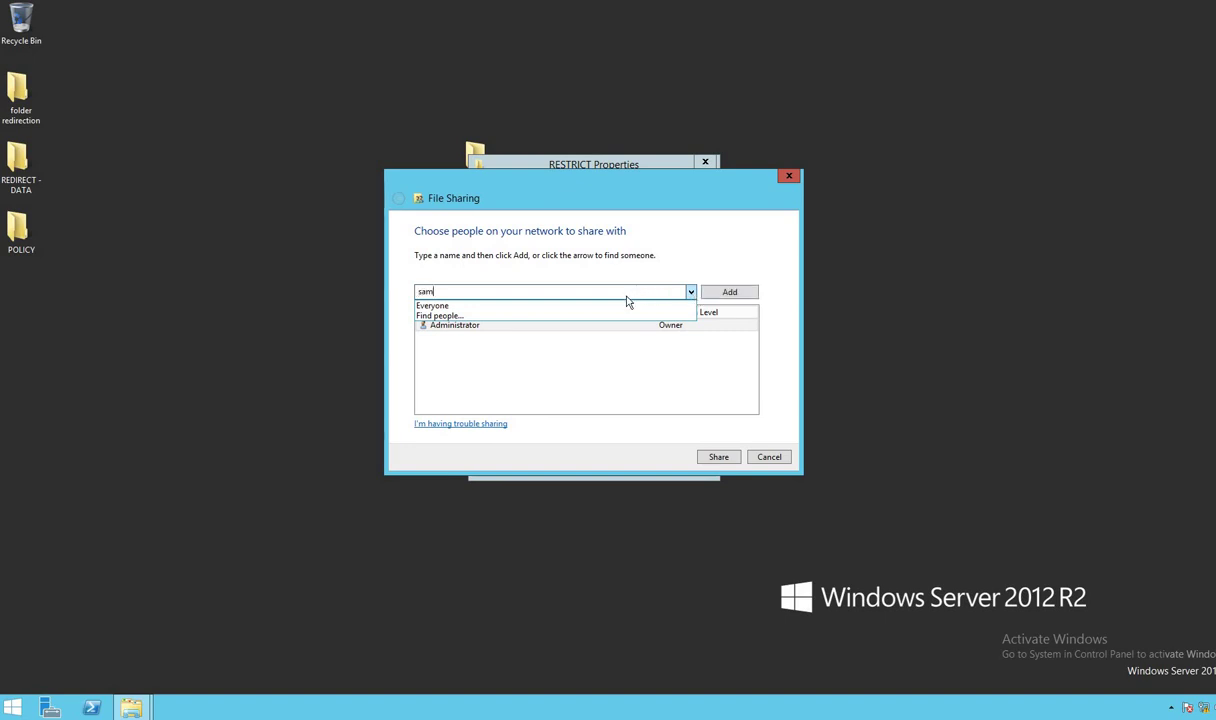
key(BackSpace)
text(le)
click(728, 300)
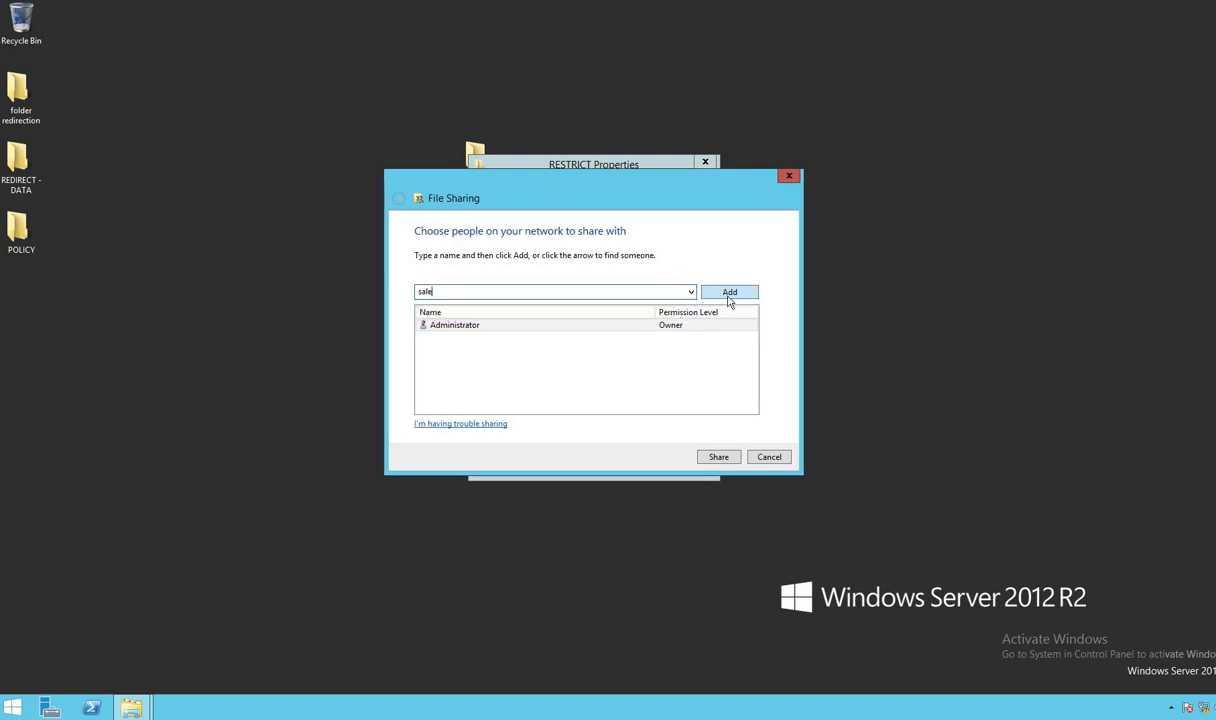
Correct the name to 'sales', add the group at Read permission, and share RESTRICT
click(729, 294)
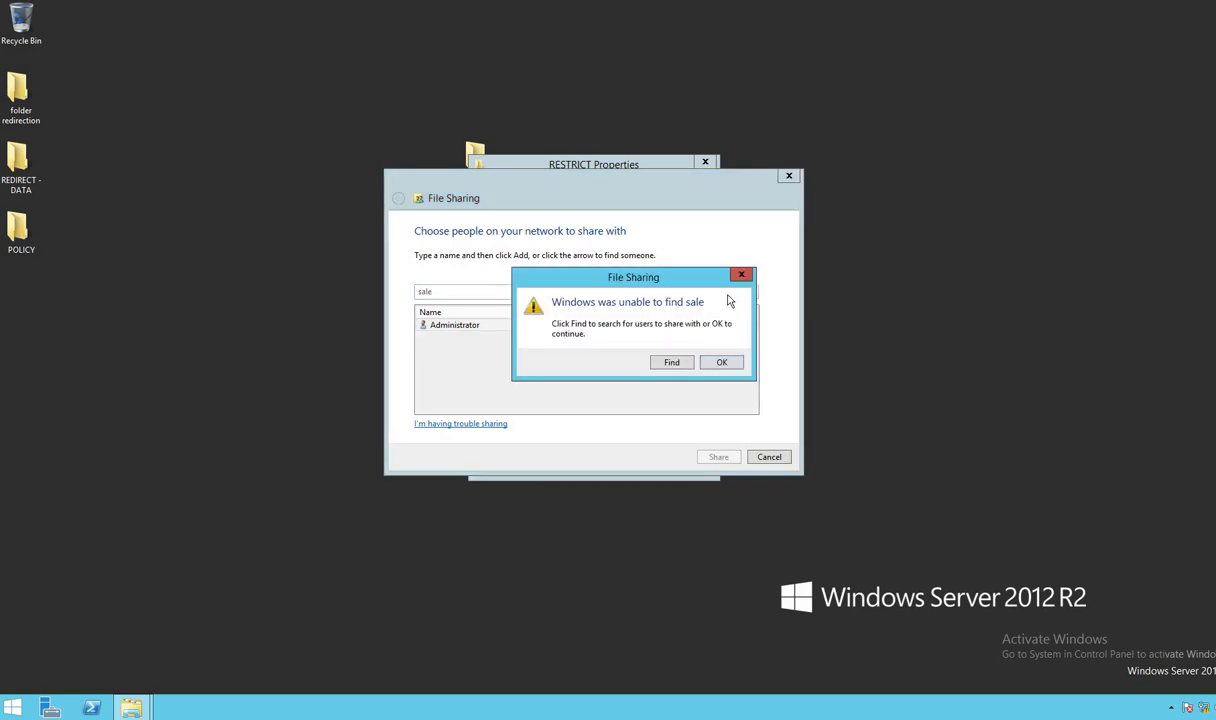
click(733, 369)
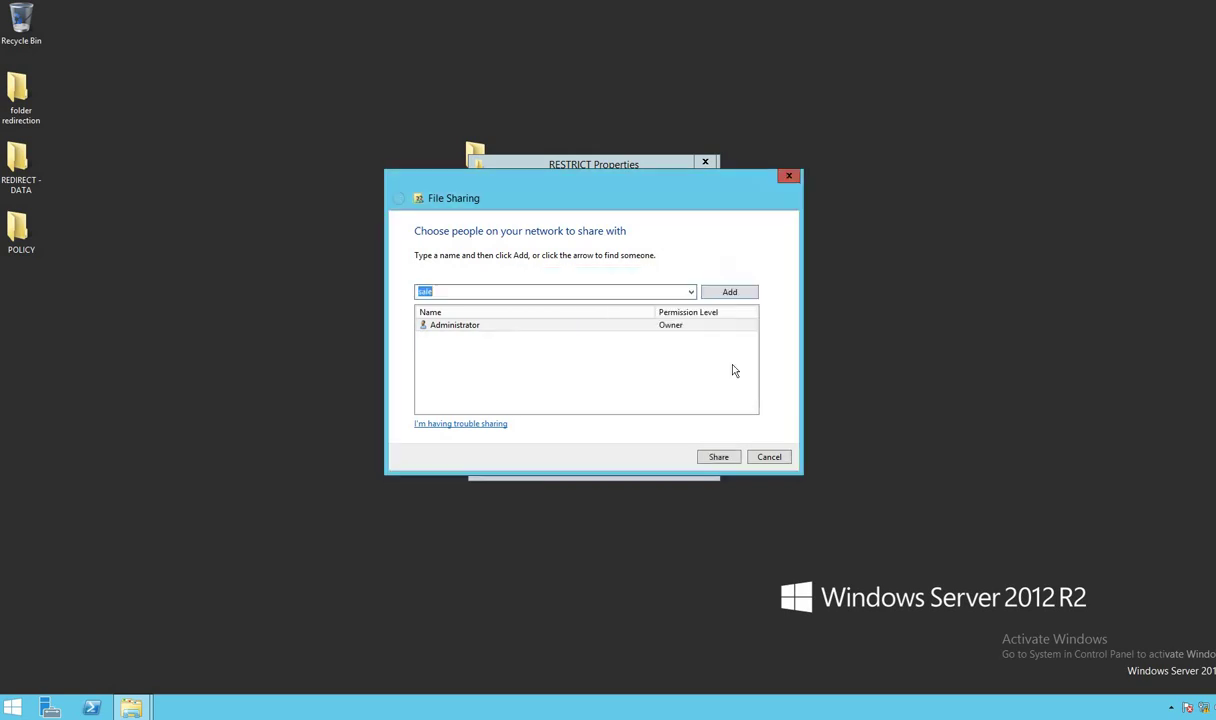
click(455, 291)
text(s)
click(728, 293)
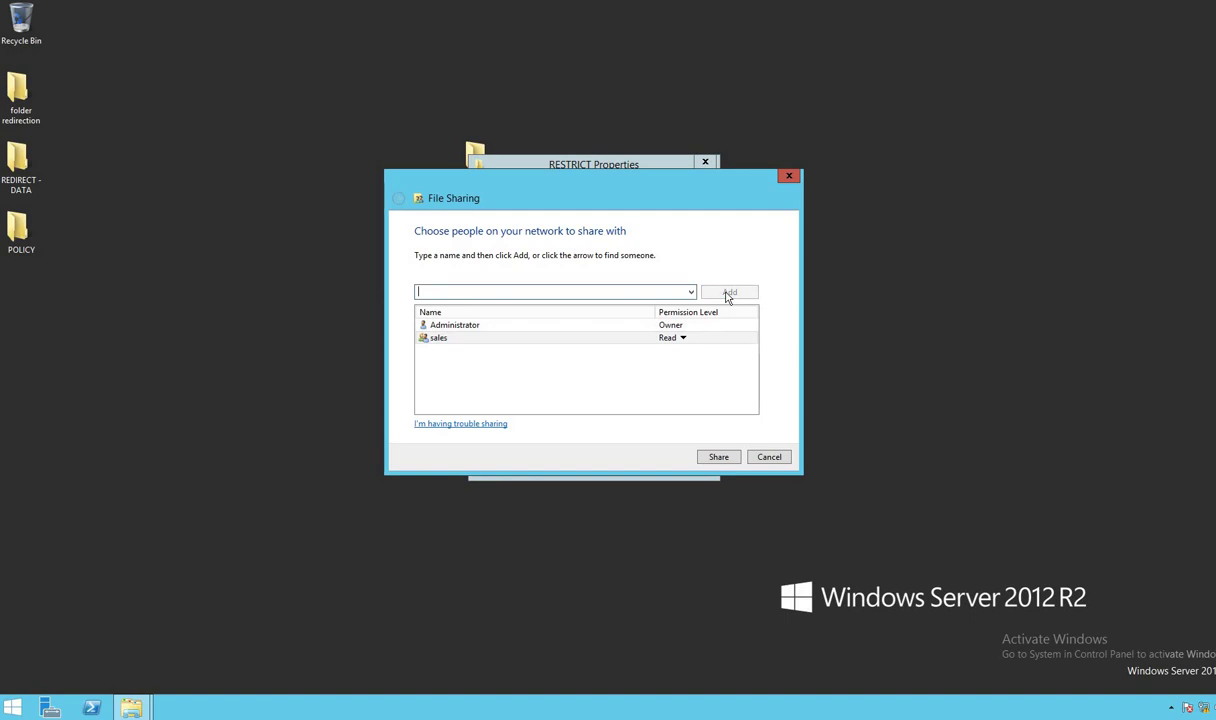
click(682, 339)
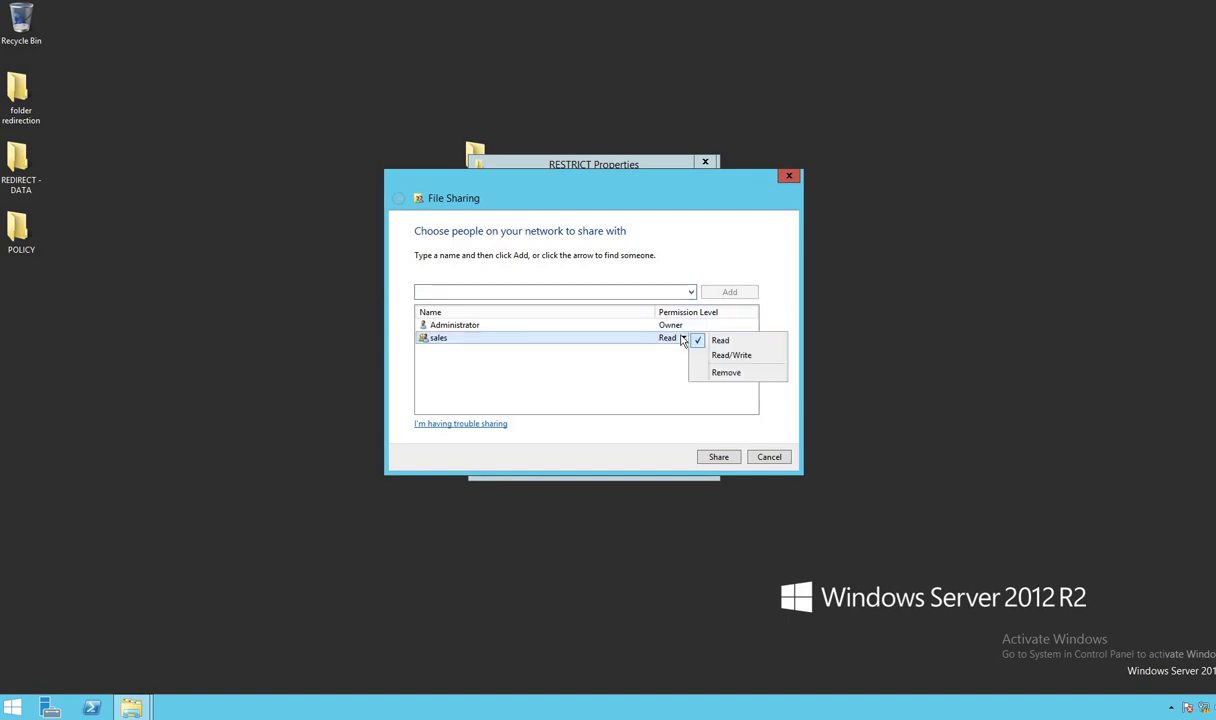
click(718, 458)
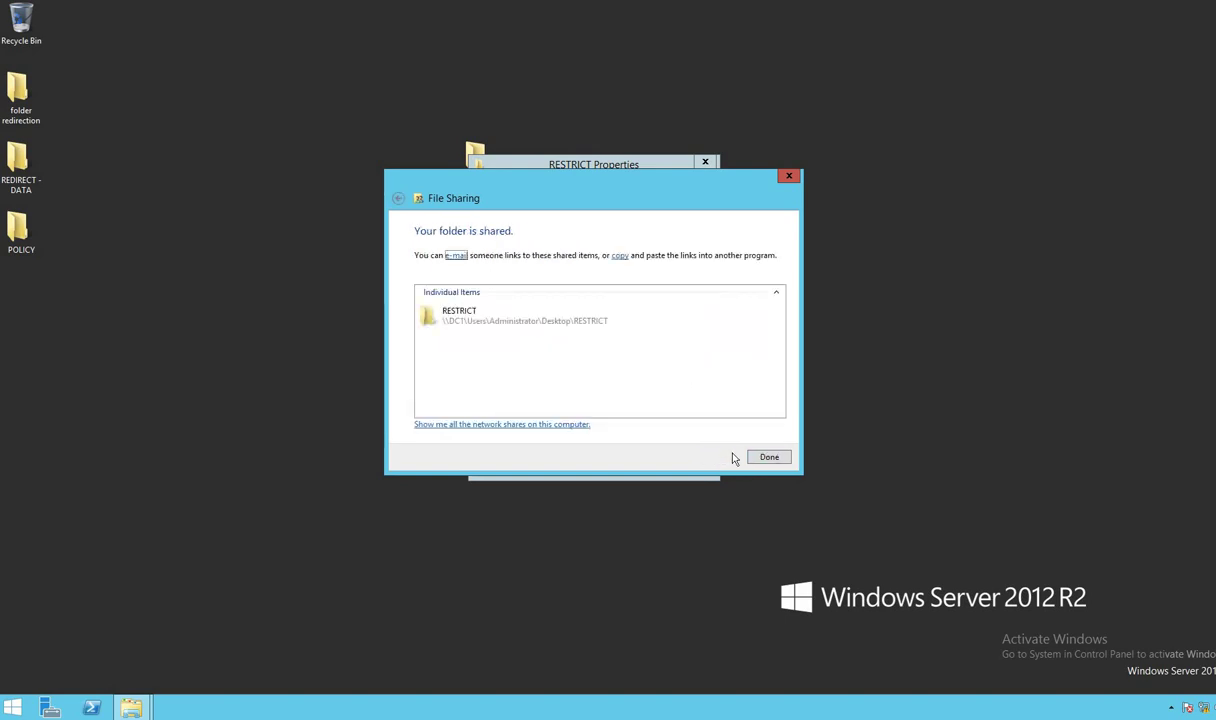
Copy the network path \\DC1\Users\Administrator\Desktop\RESTRICT from the Sharing tab
click(765, 457)
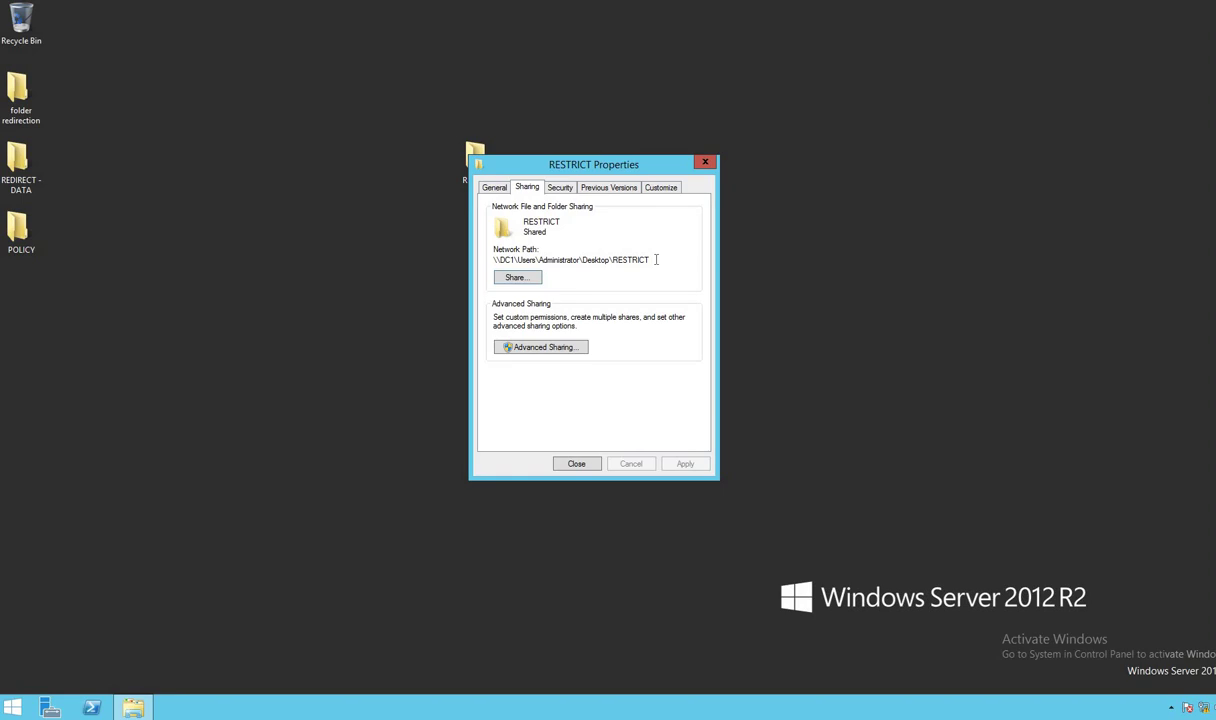
drag(652, 259, 490, 257)
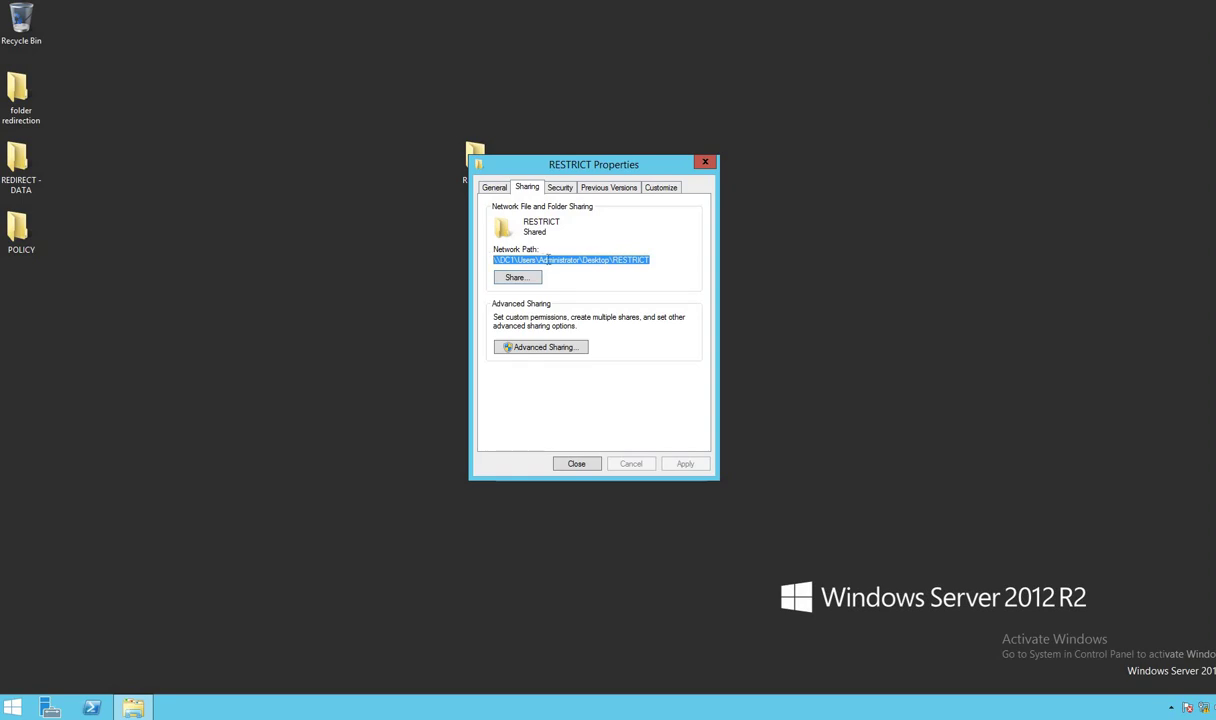
right_click(547, 261)
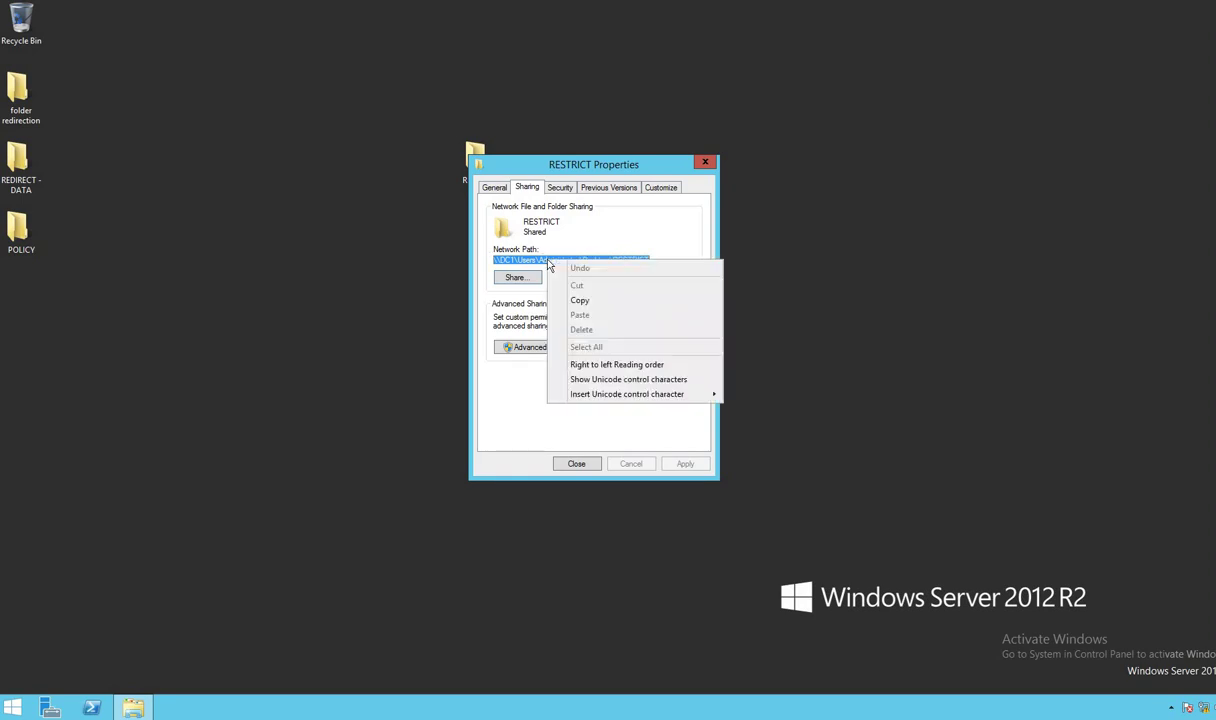
click(581, 301)
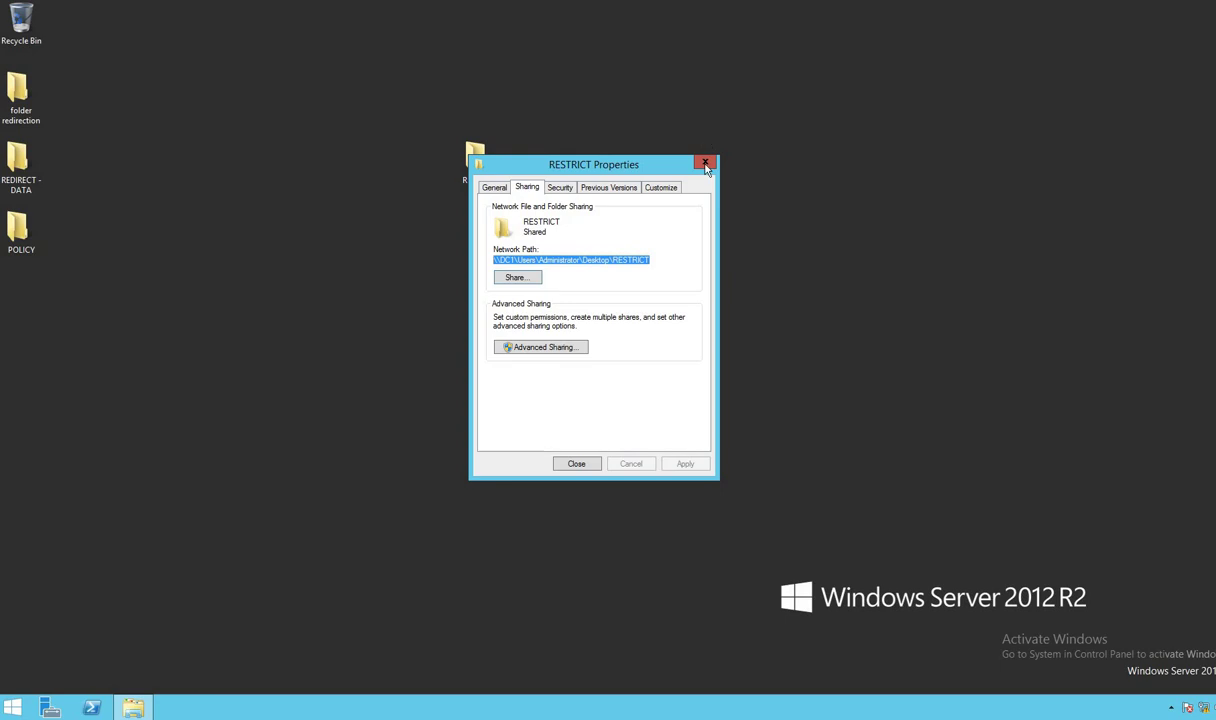
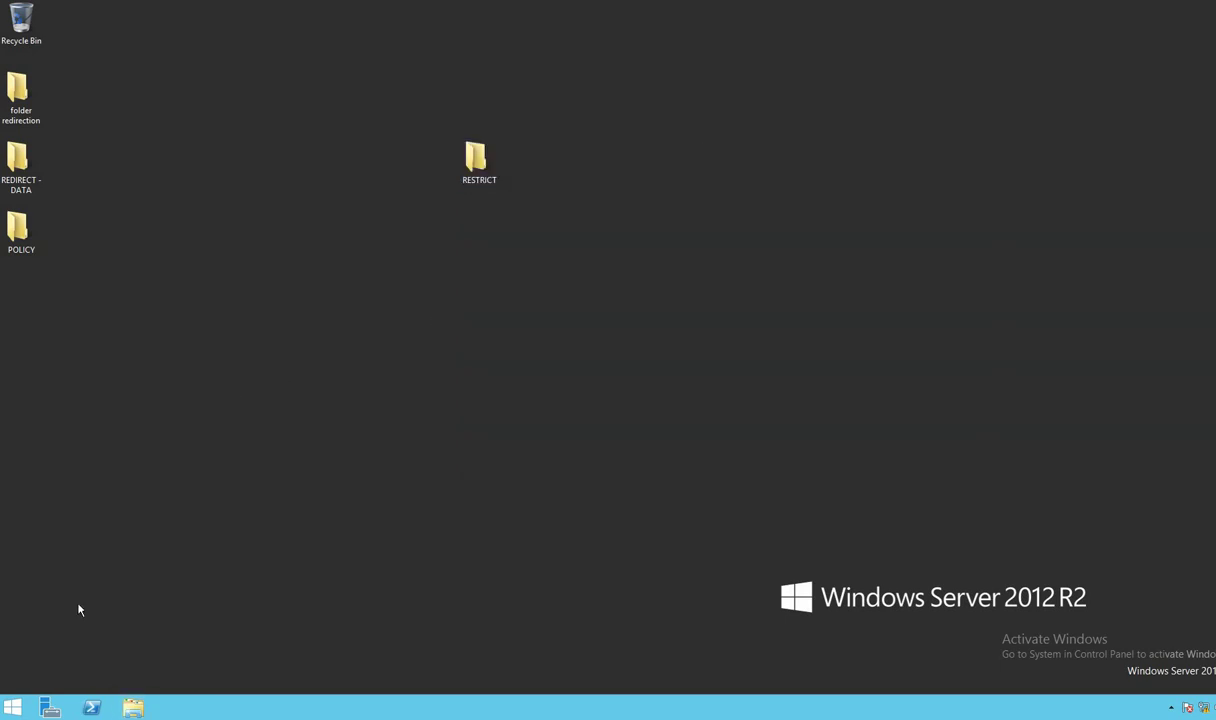
Open Server Manager from the taskbar to show its Dashboard
click(50, 706)
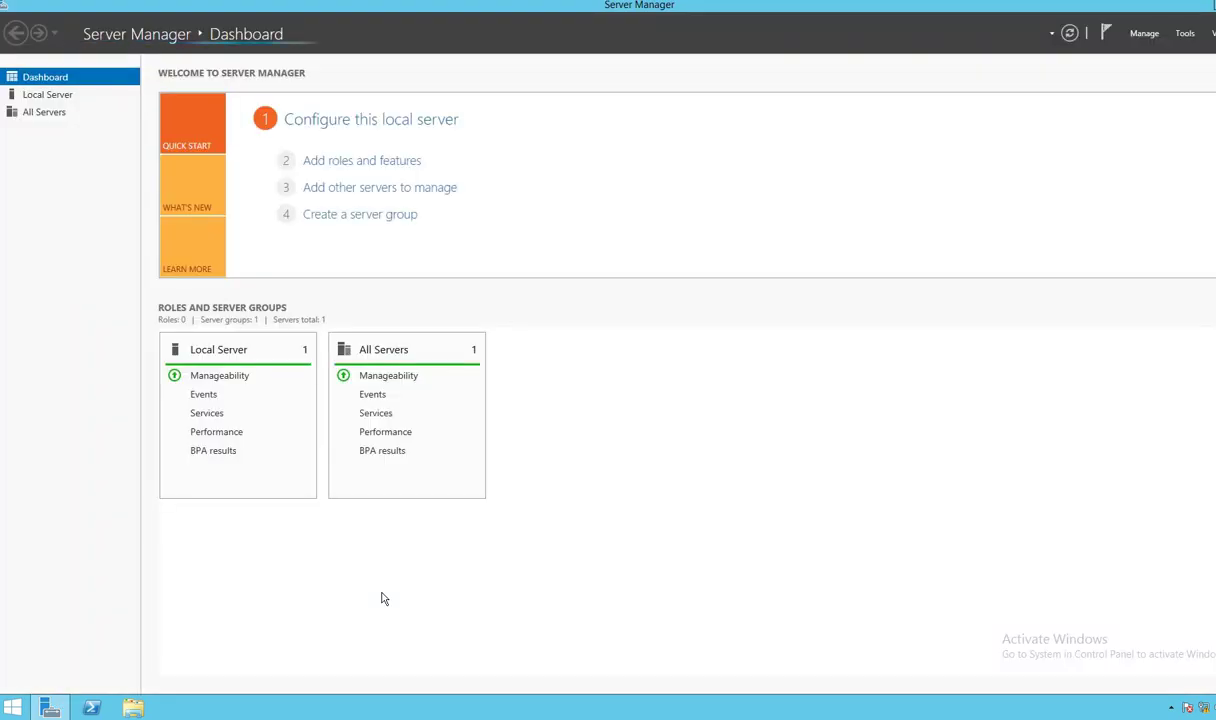
Launch Group Policy Management from Server Manager's Tools menu
click(1185, 34)
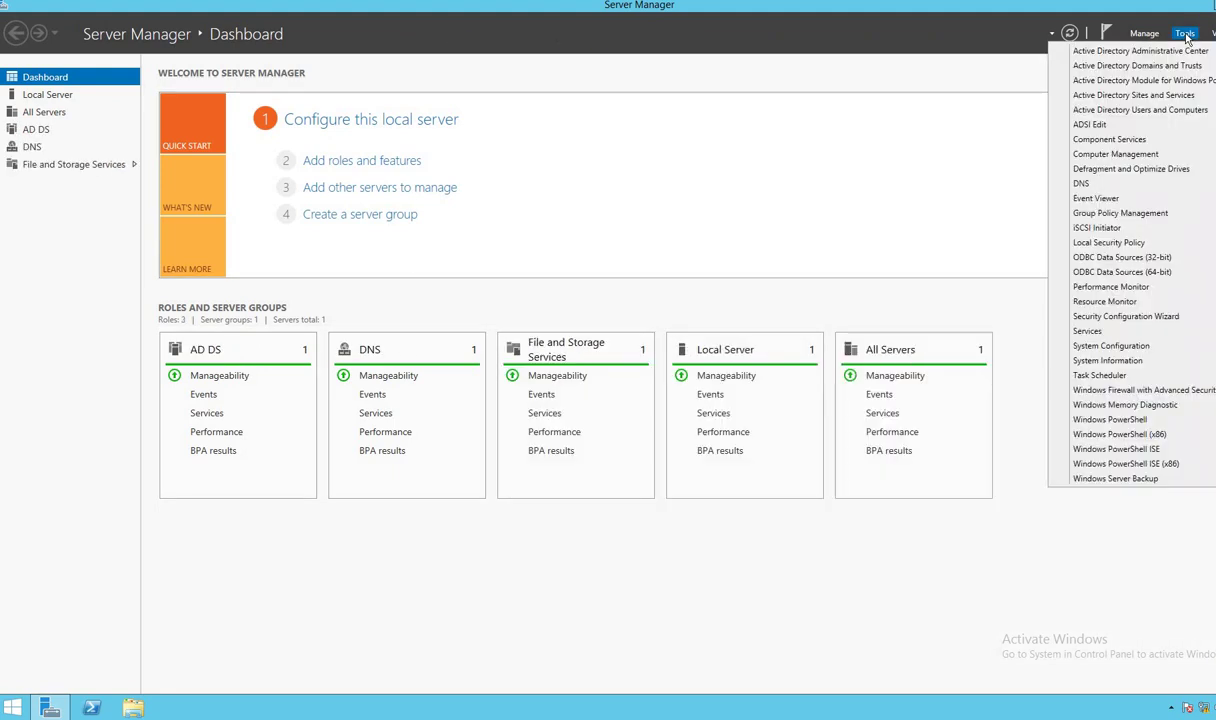
click(1150, 215)
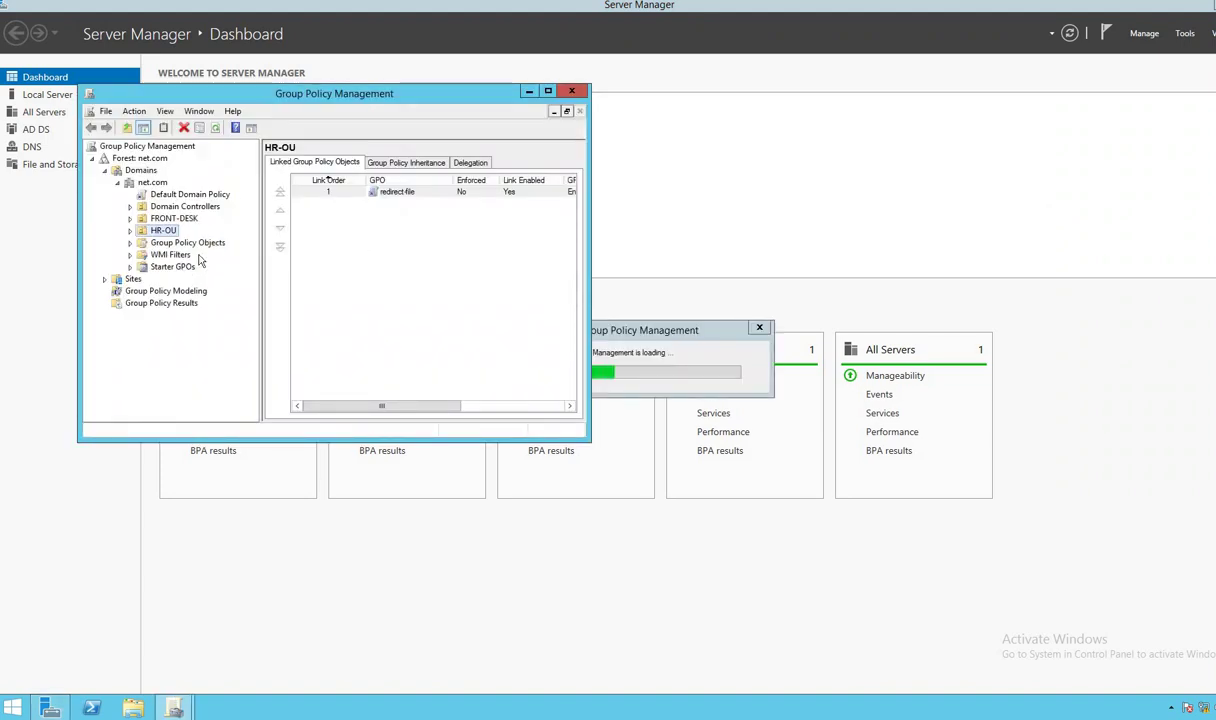
click(760, 329)
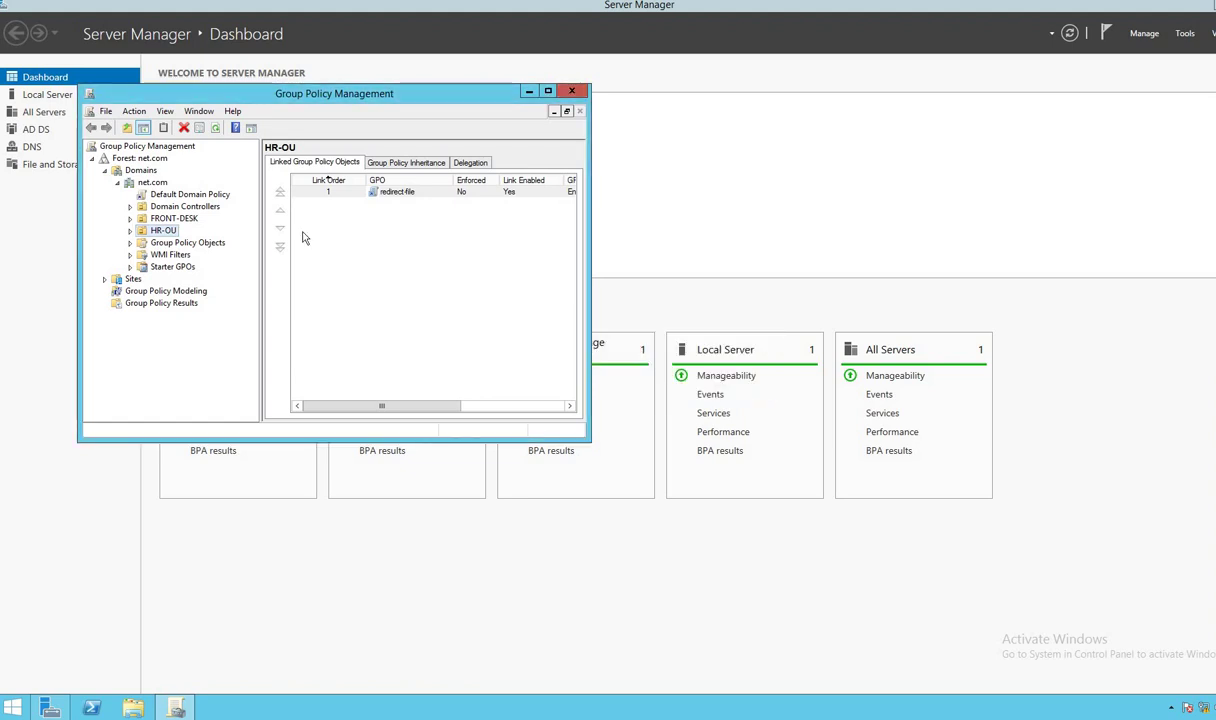
Create a new GPO named DOS under Group Policy Objects
right_click(187, 245)
click(216, 253)
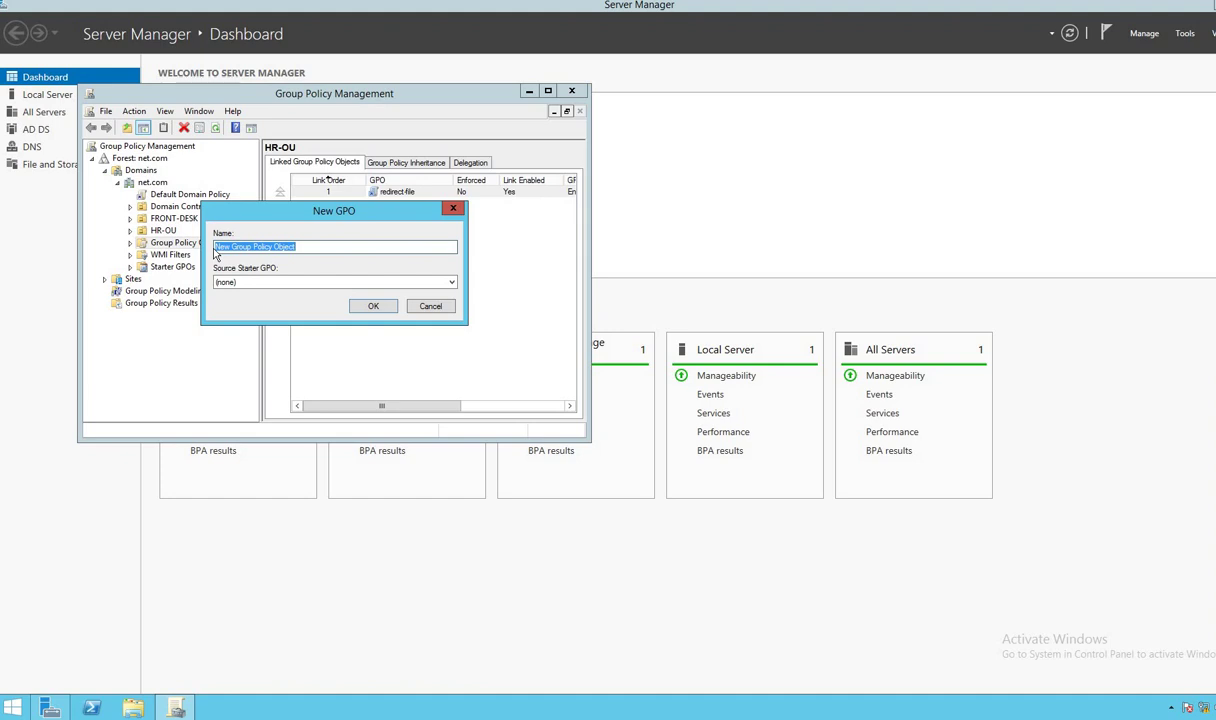
text(re)
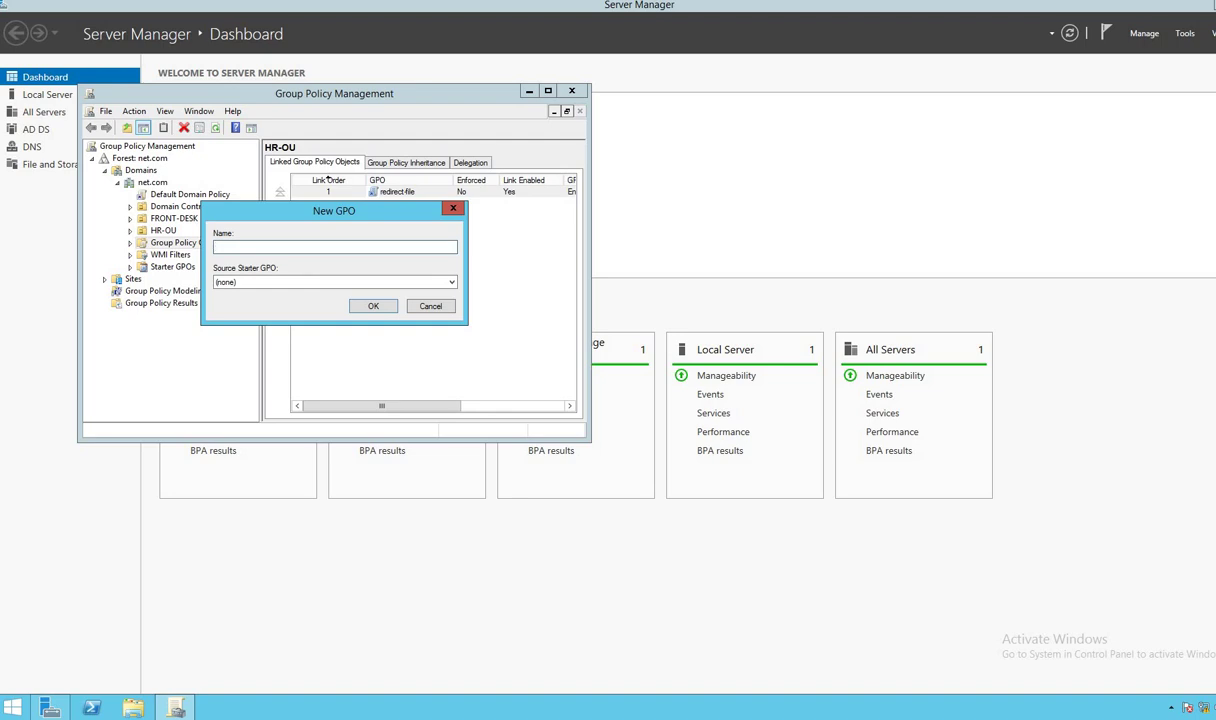
text(dent)
key(BackSpace)
key(BackSpace)
key(BackSpace)
key(BackSpace)
text(DOS)
click(373, 307)
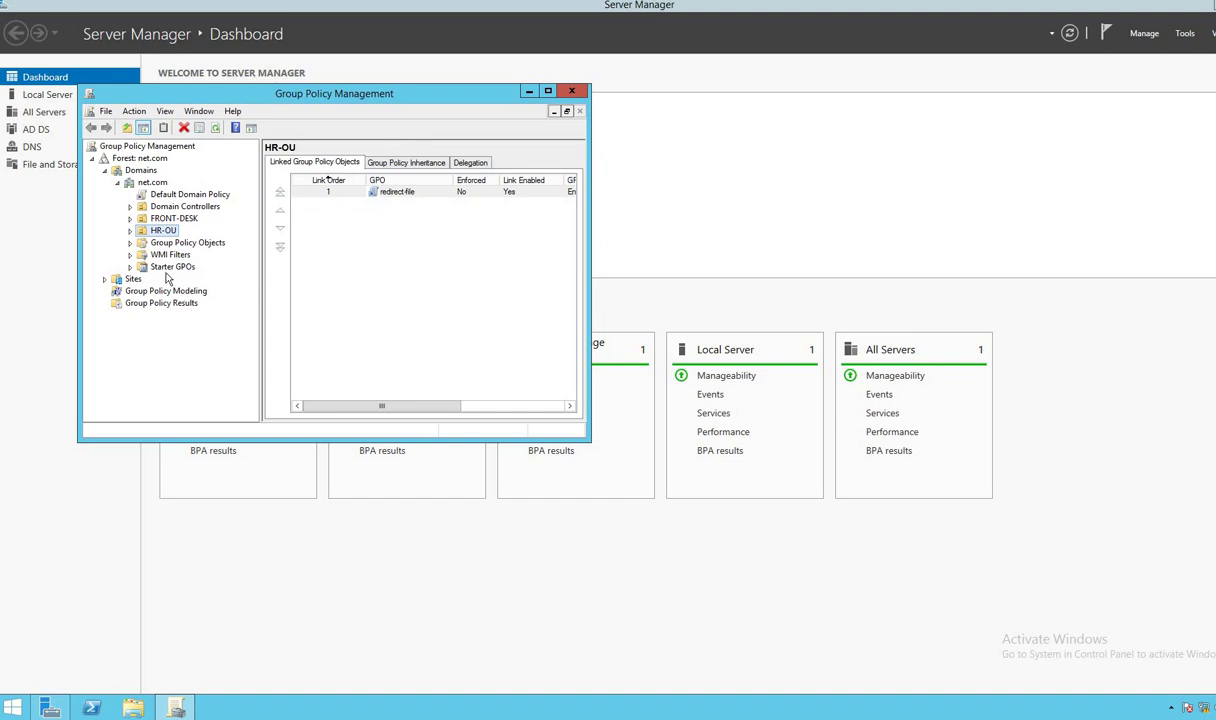
Expand Group Policy Objects to list DOS among the domain's GPOs
click(129, 230)
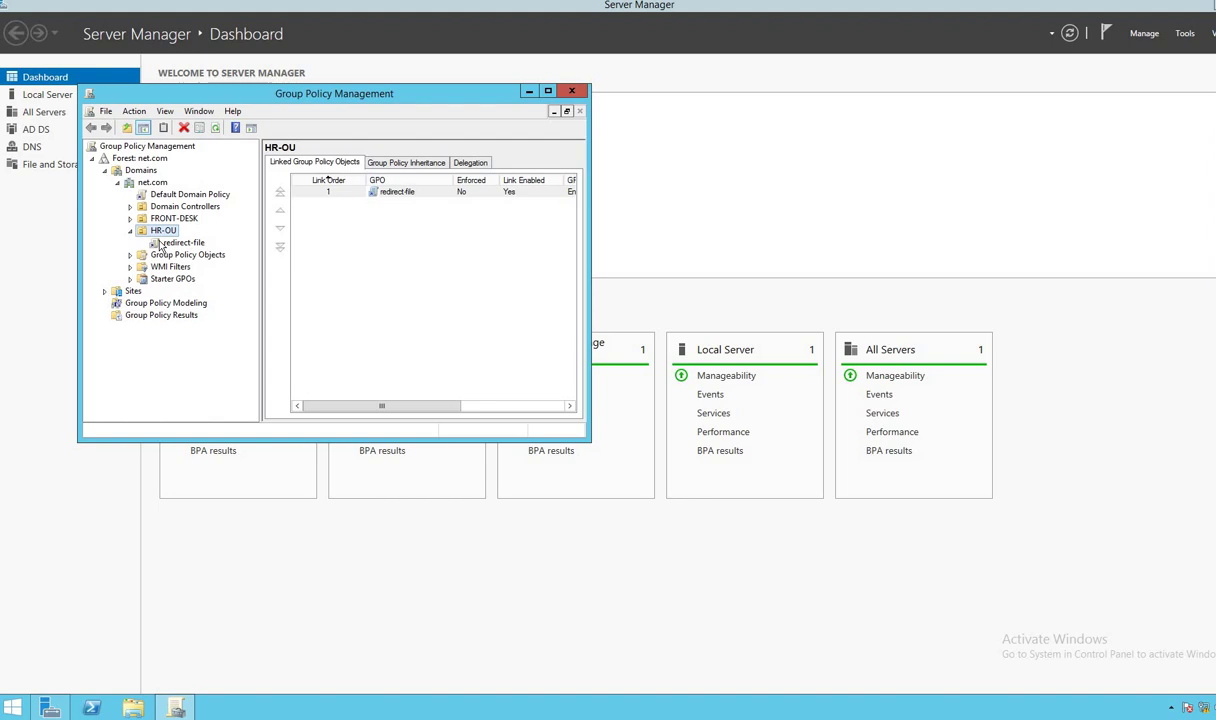
click(129, 230)
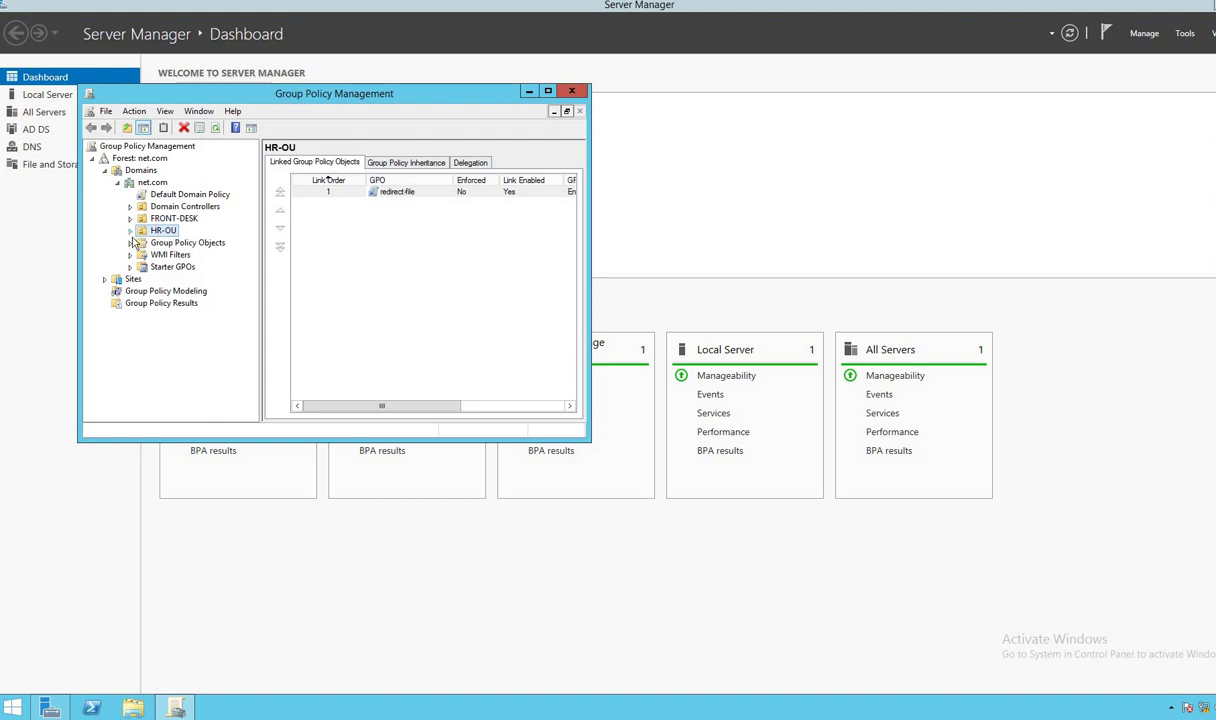
click(129, 242)
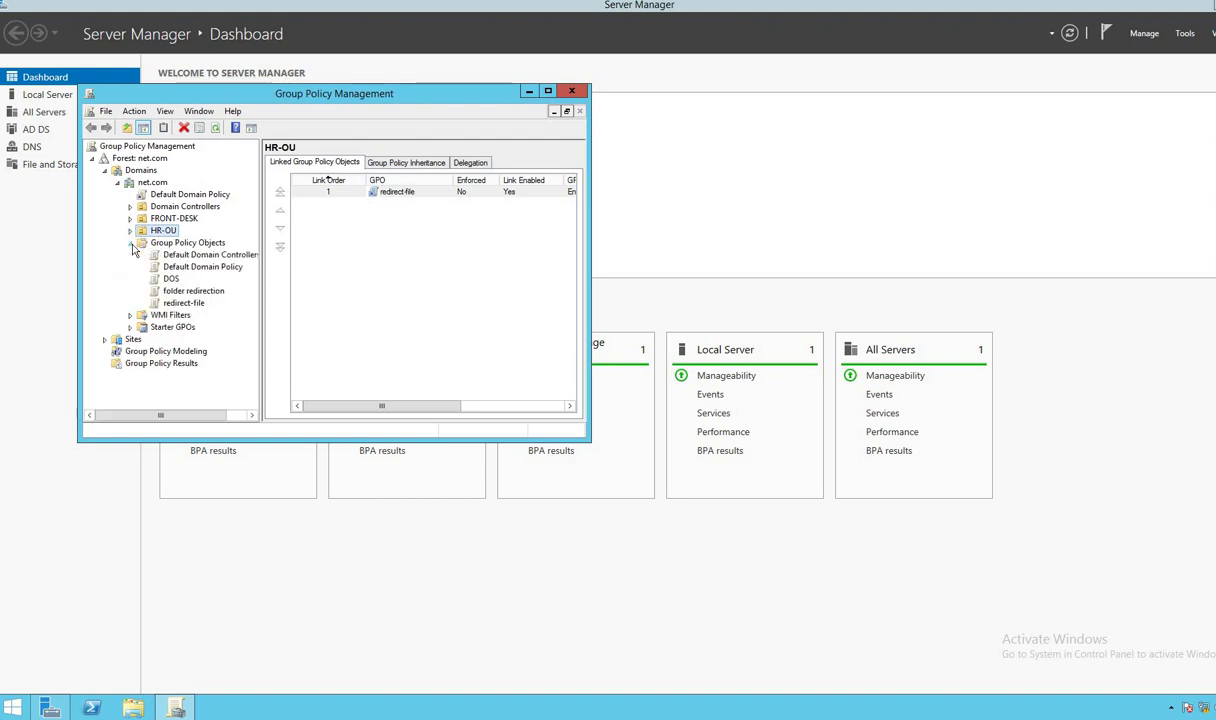
Edit DOS and browse to User Configuration > Policies > Administrative Templates > Desktop
right_click(171, 280)
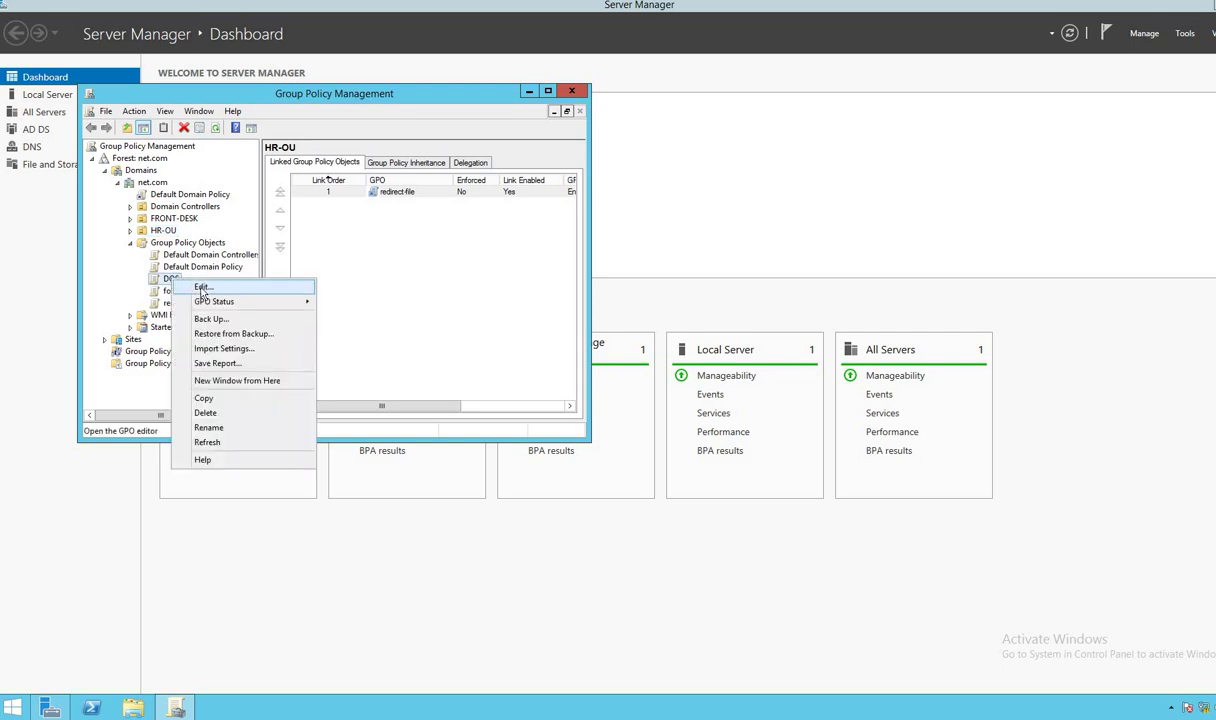
click(205, 288)
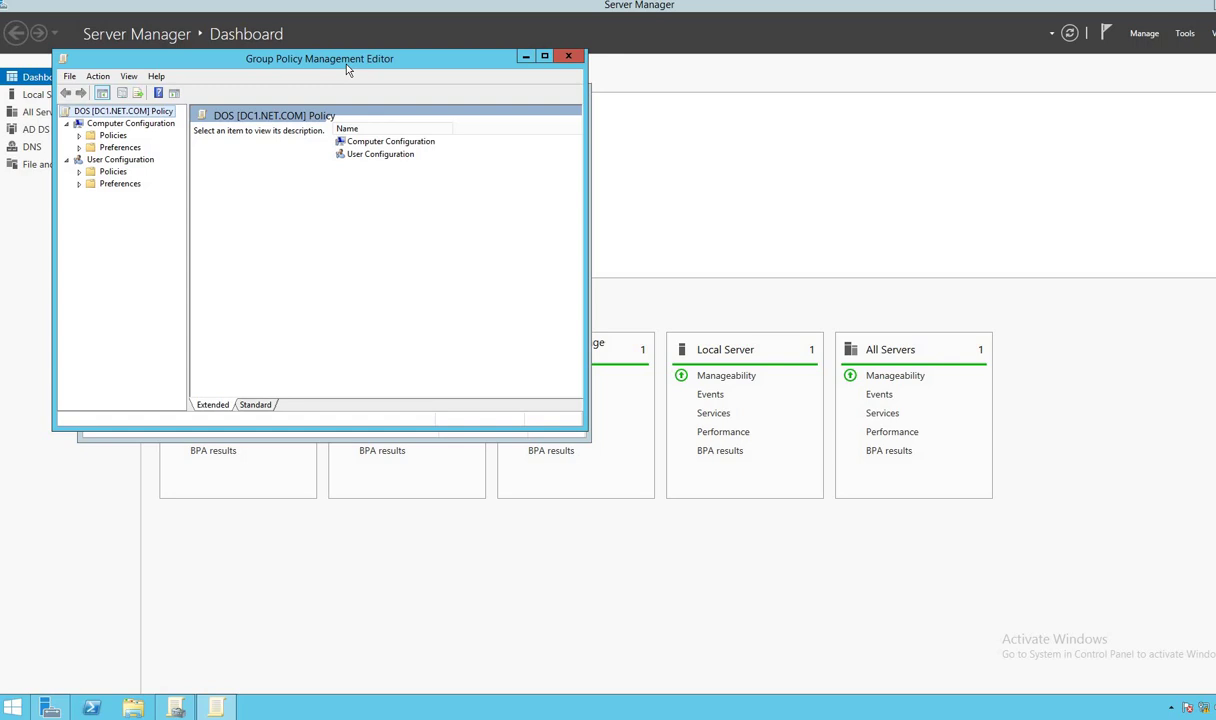
click(67, 160)
click(67, 160)
click(79, 172)
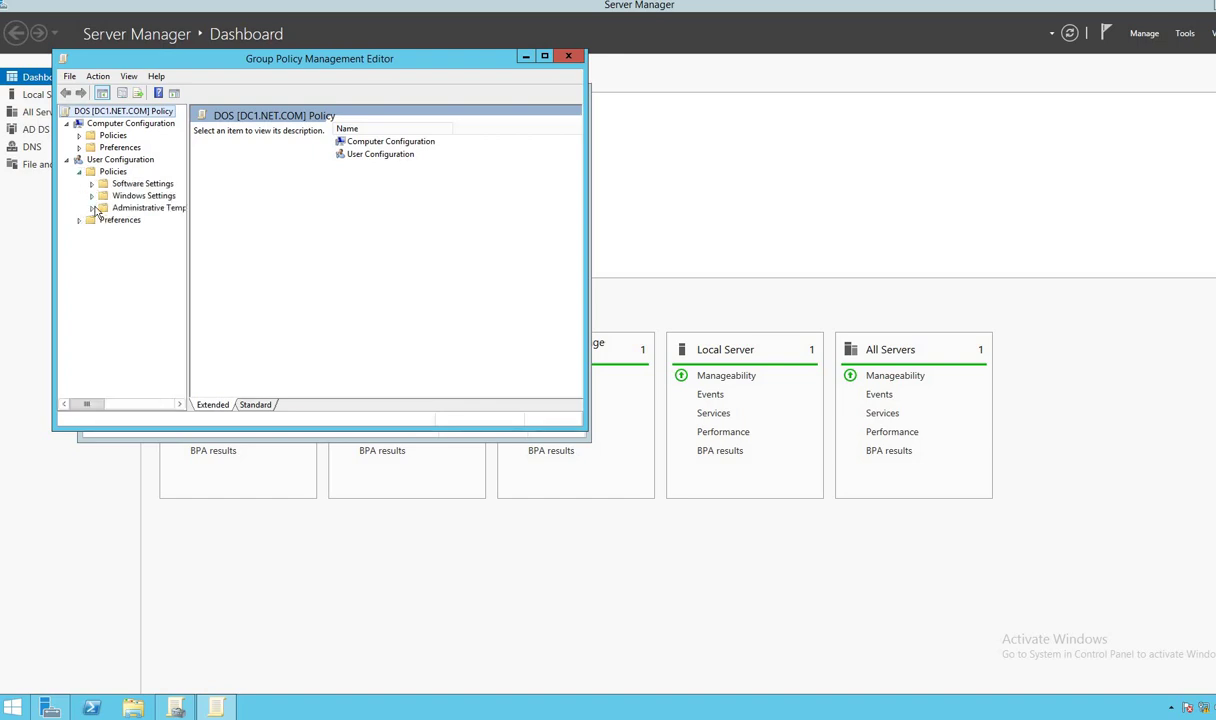
click(92, 208)
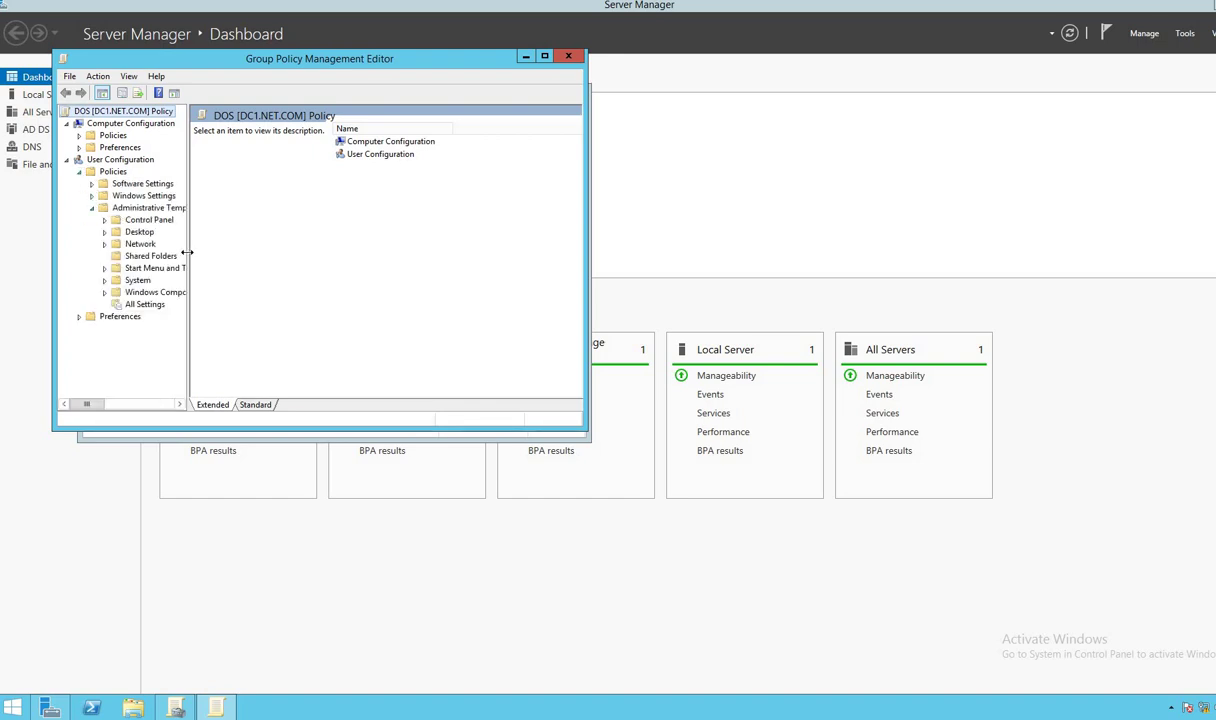
click(104, 232)
click(151, 256)
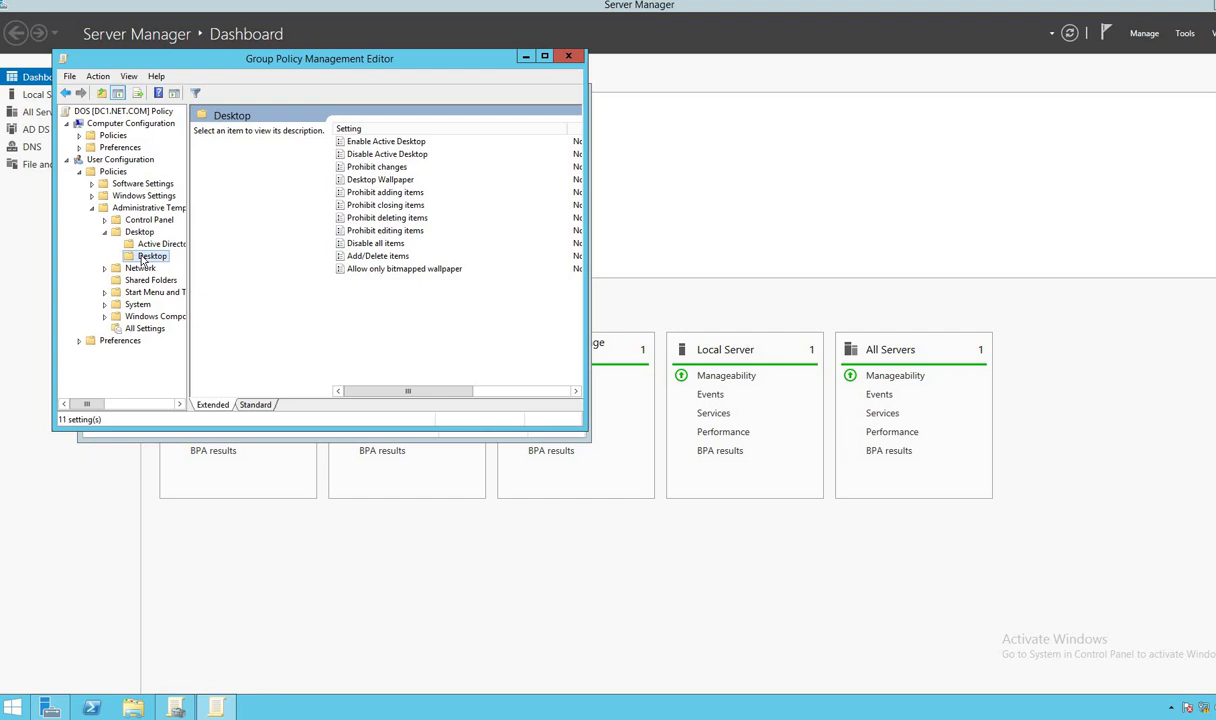
Enable Desktop Wallpaper with the pasted RESTRICT image path and Center style
click(374, 180)
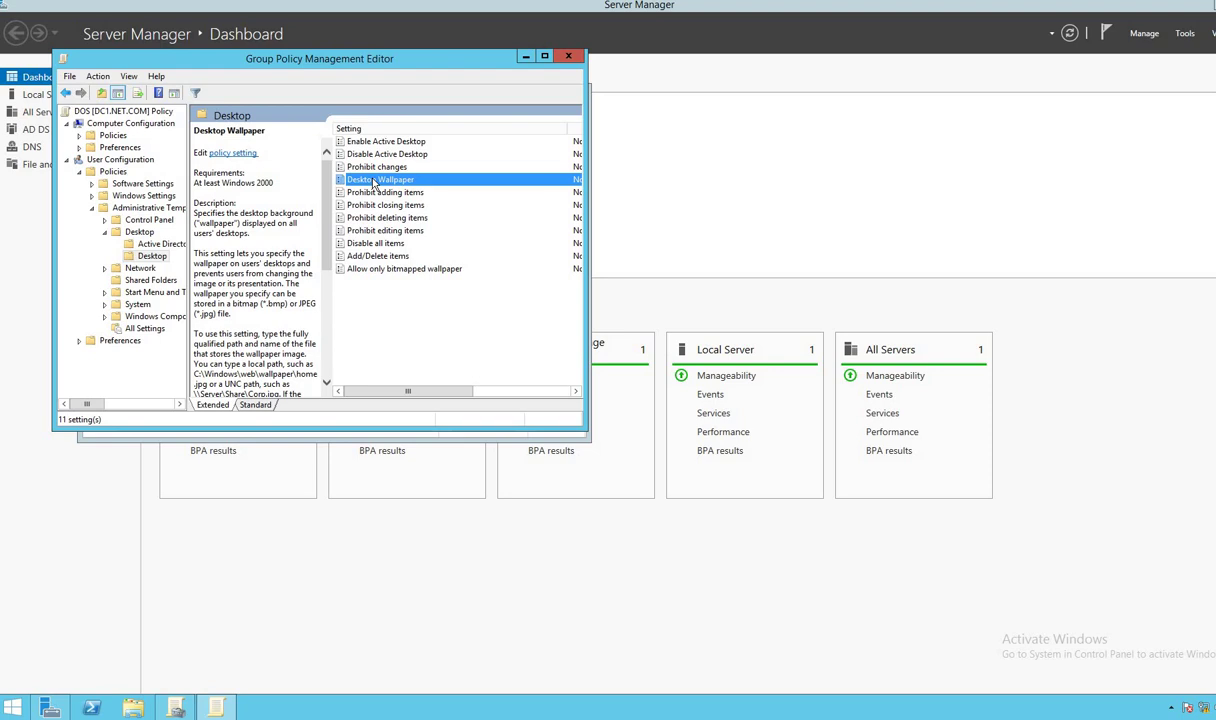
right_click(374, 181)
click(399, 188)
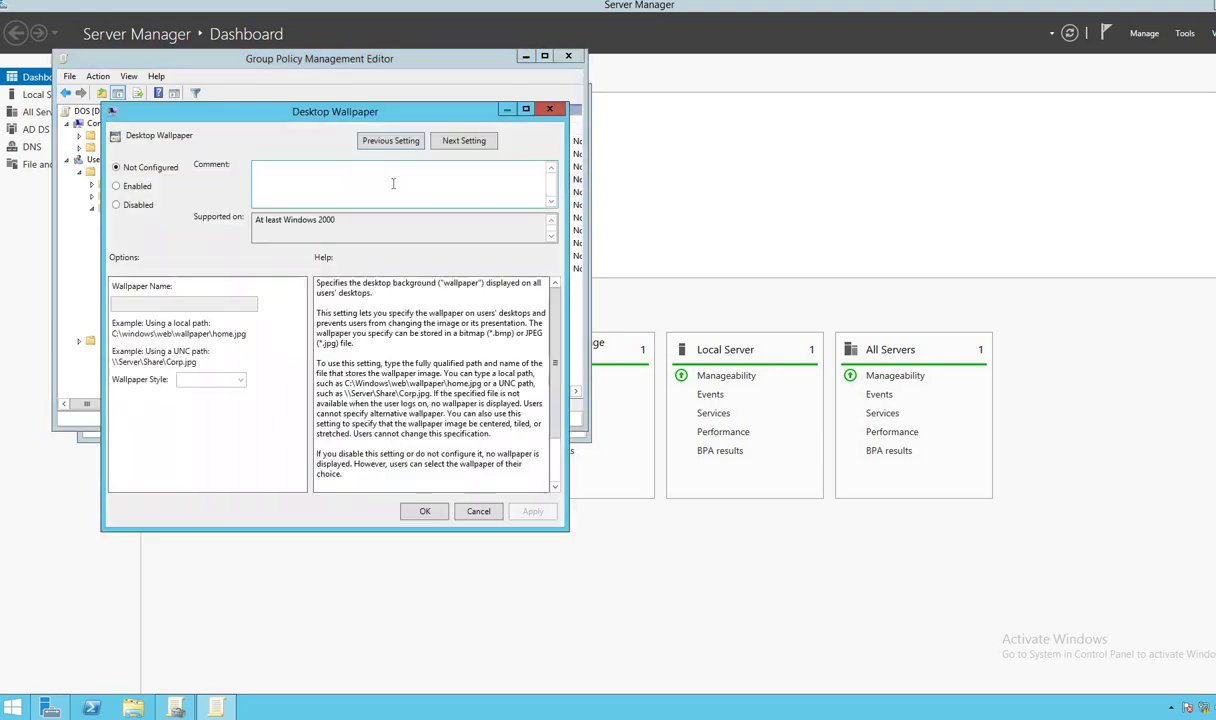
click(116, 187)
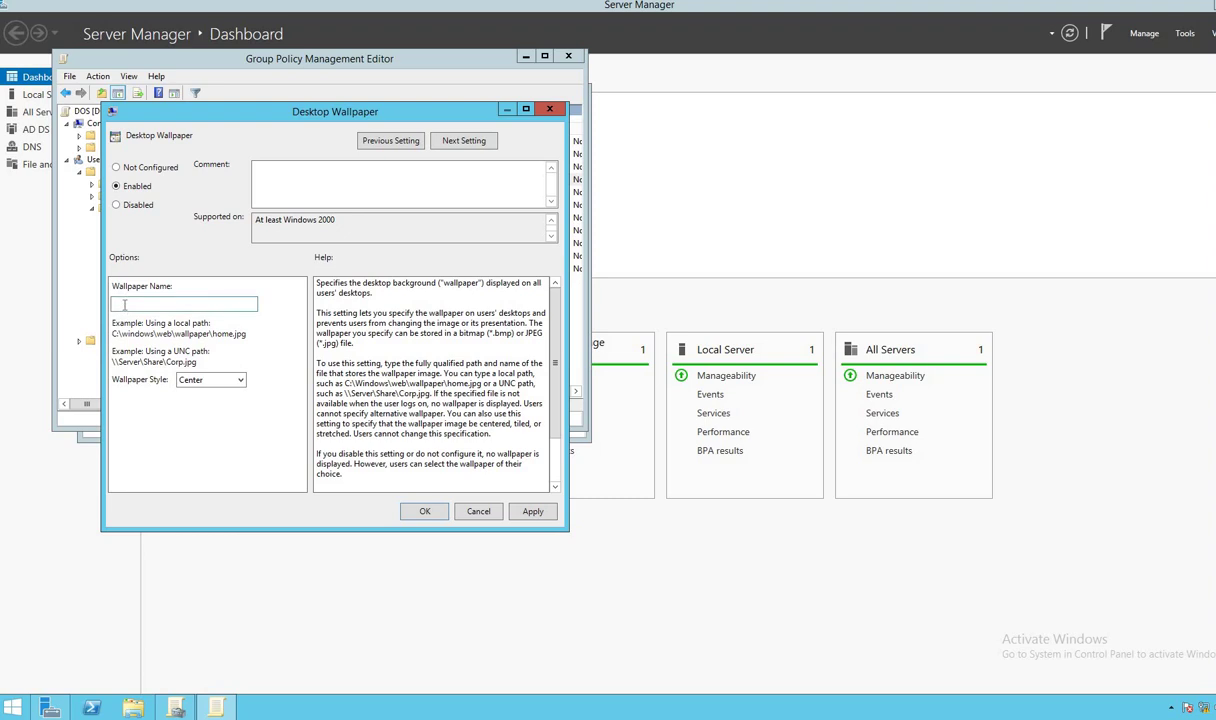
click(124, 305)
key(ctrl+v)
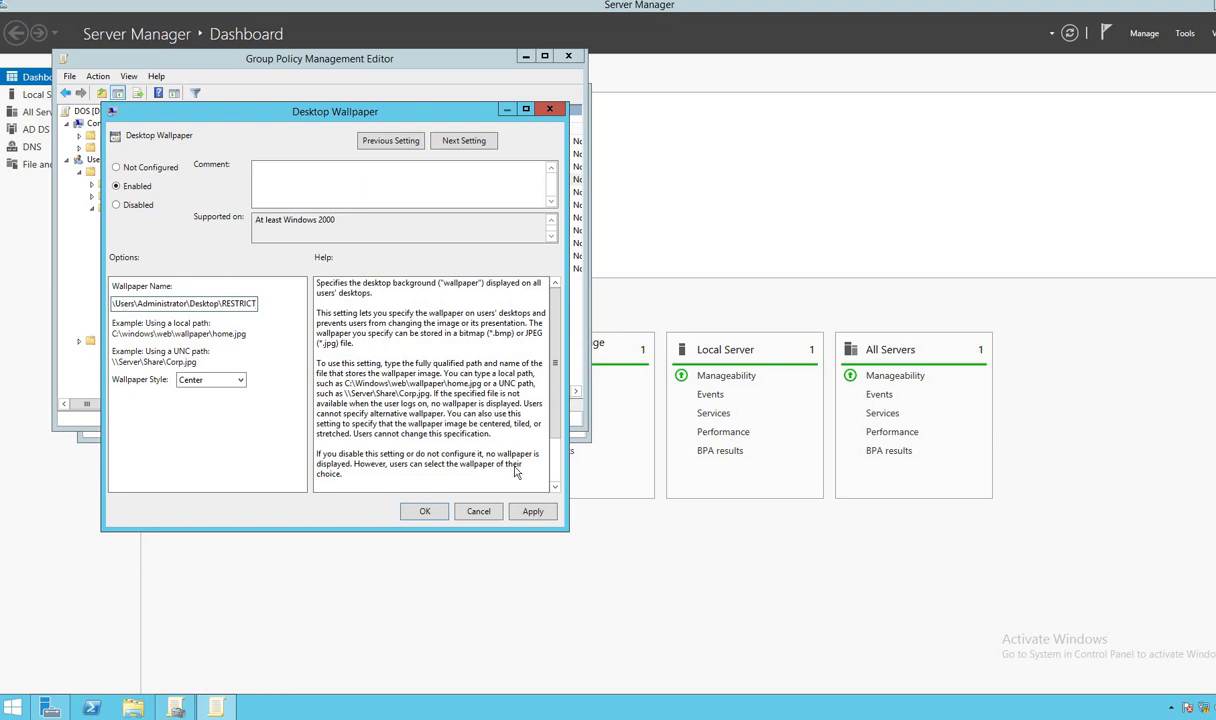
click(531, 512)
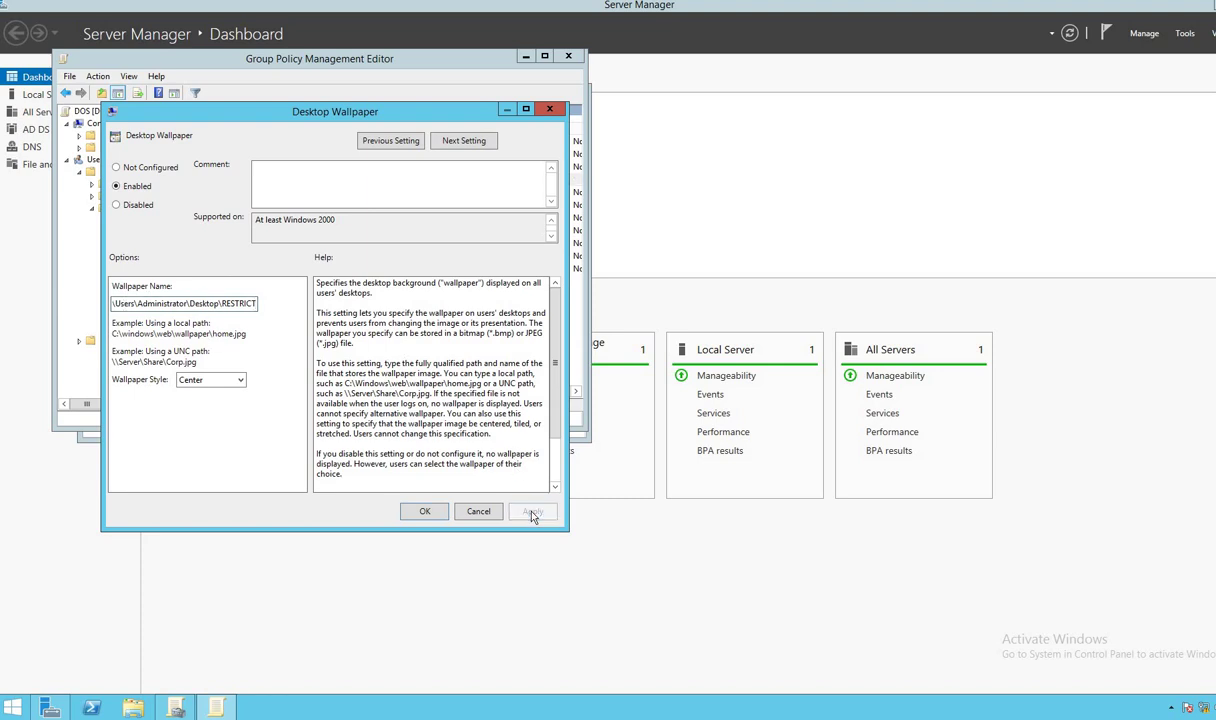
click(424, 511)
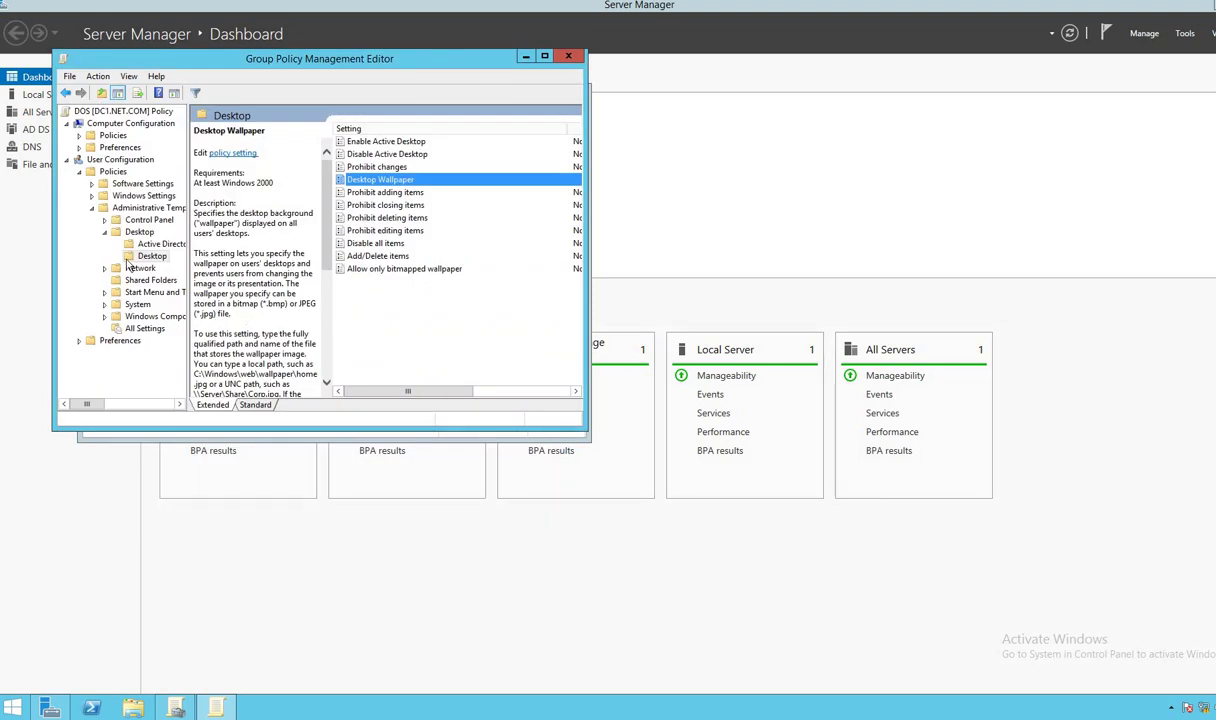
Enable Prevent changing desktop background under Control Panel > Personalization, then close the editor
click(105, 220)
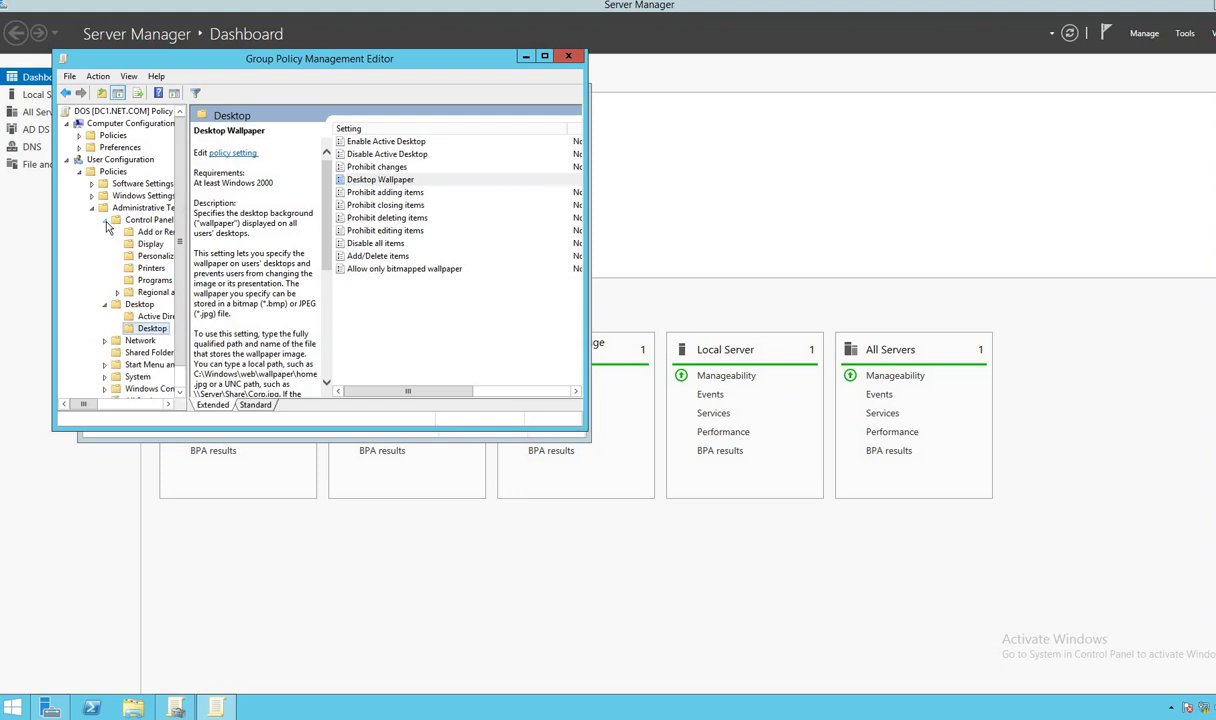
click(150, 258)
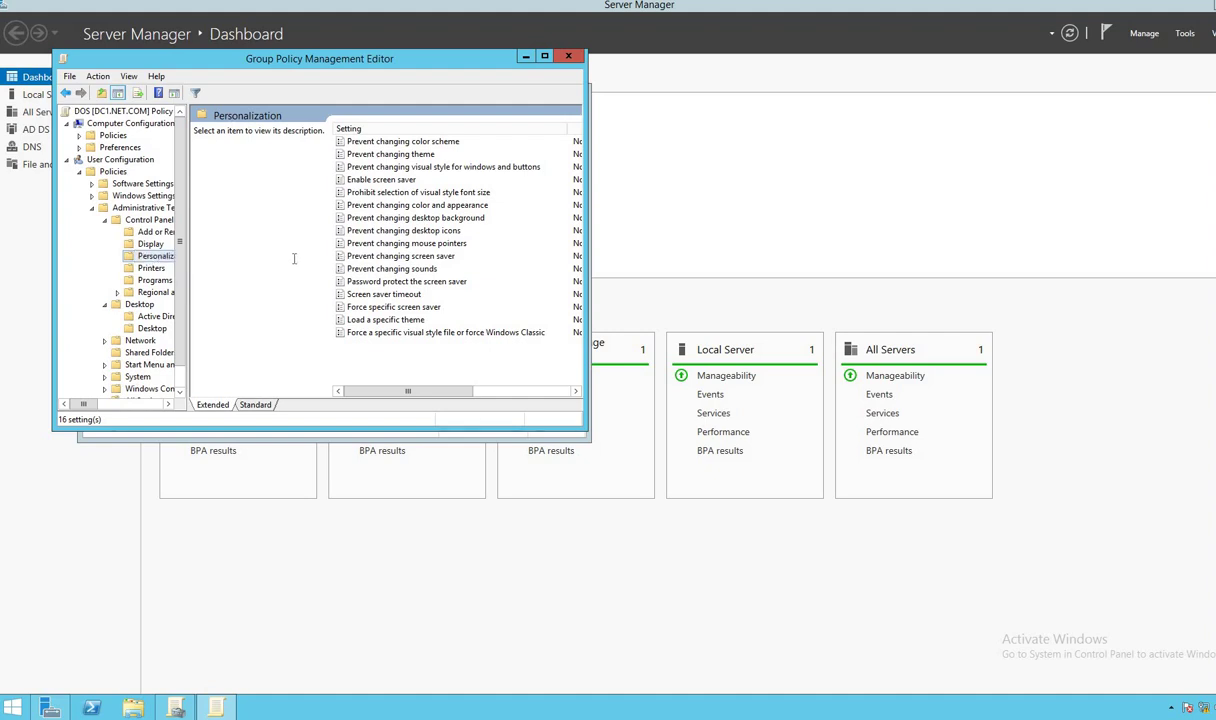
click(384, 219)
right_click(404, 219)
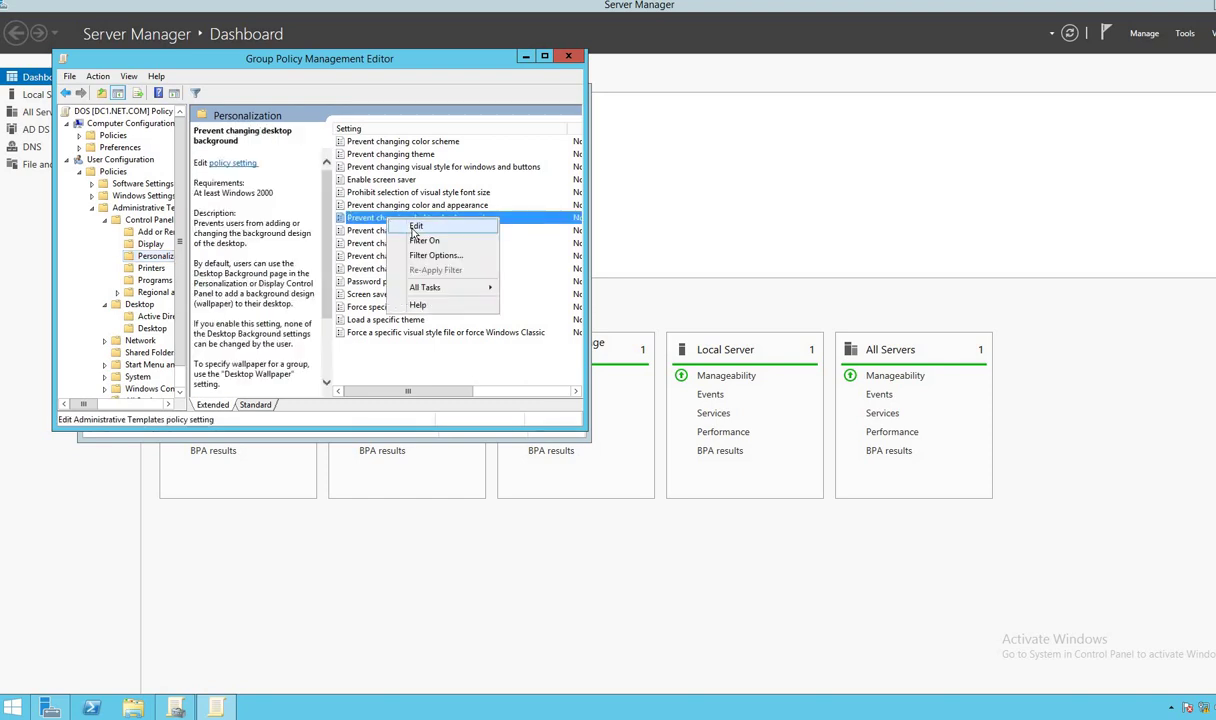
click(414, 230)
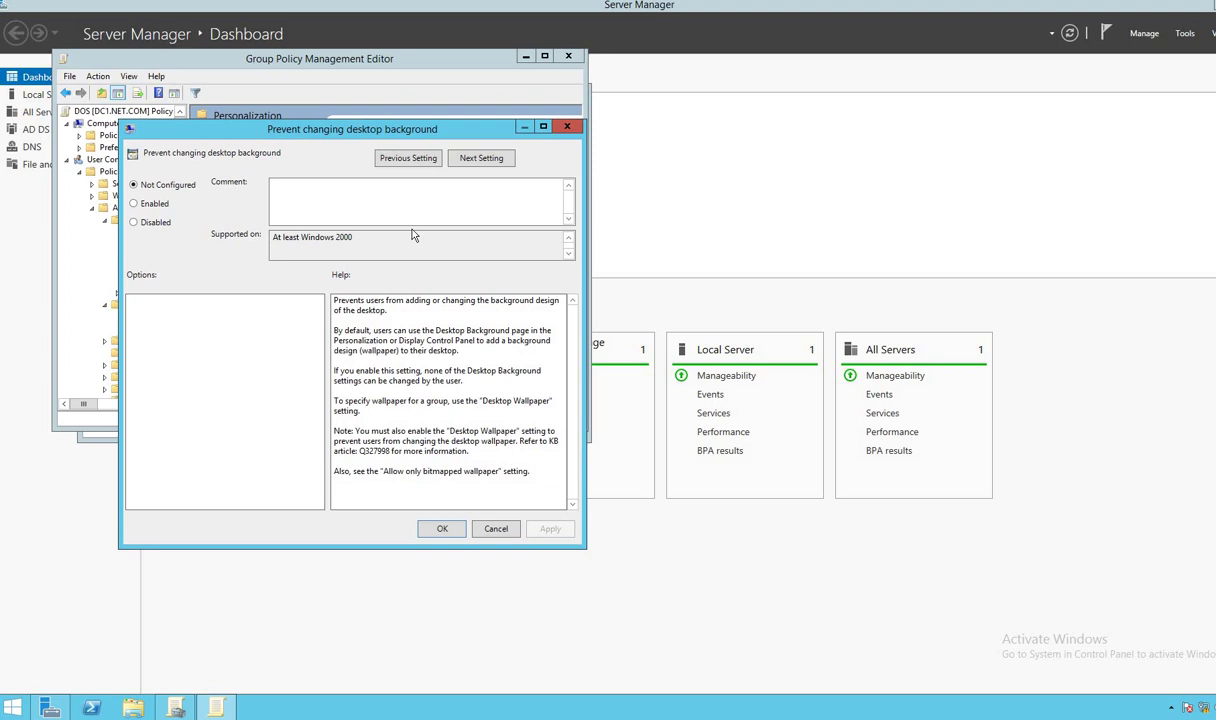
click(134, 204)
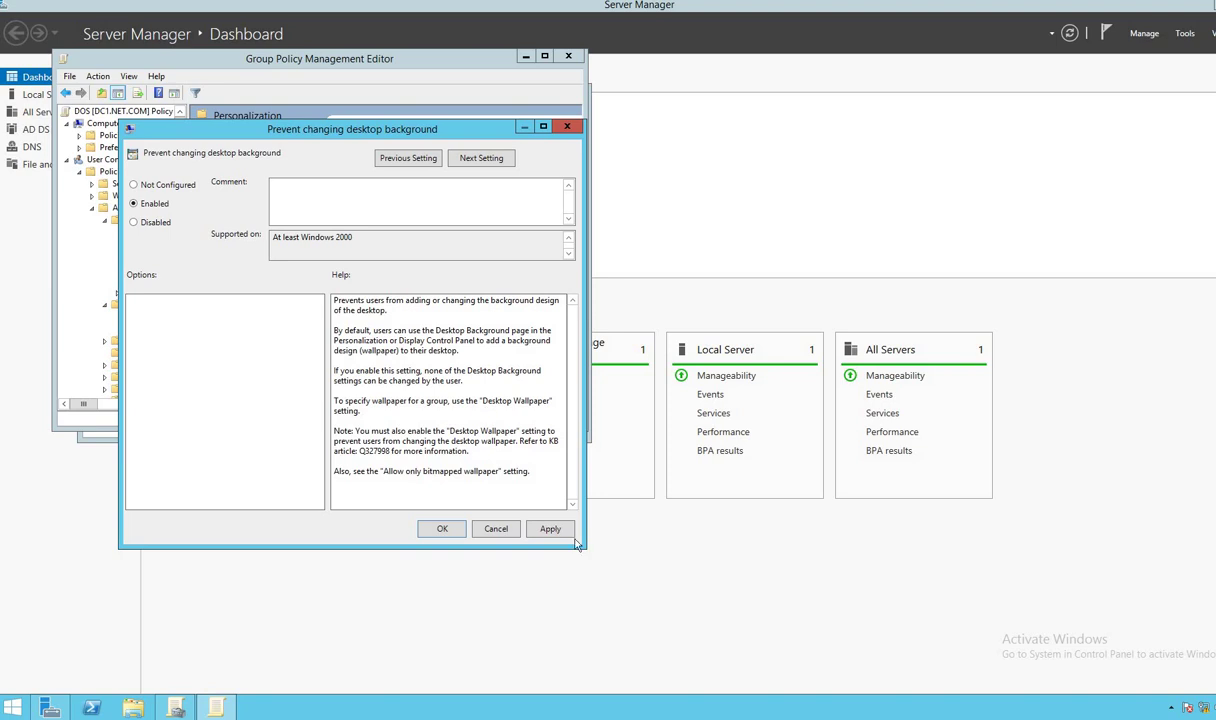
click(550, 529)
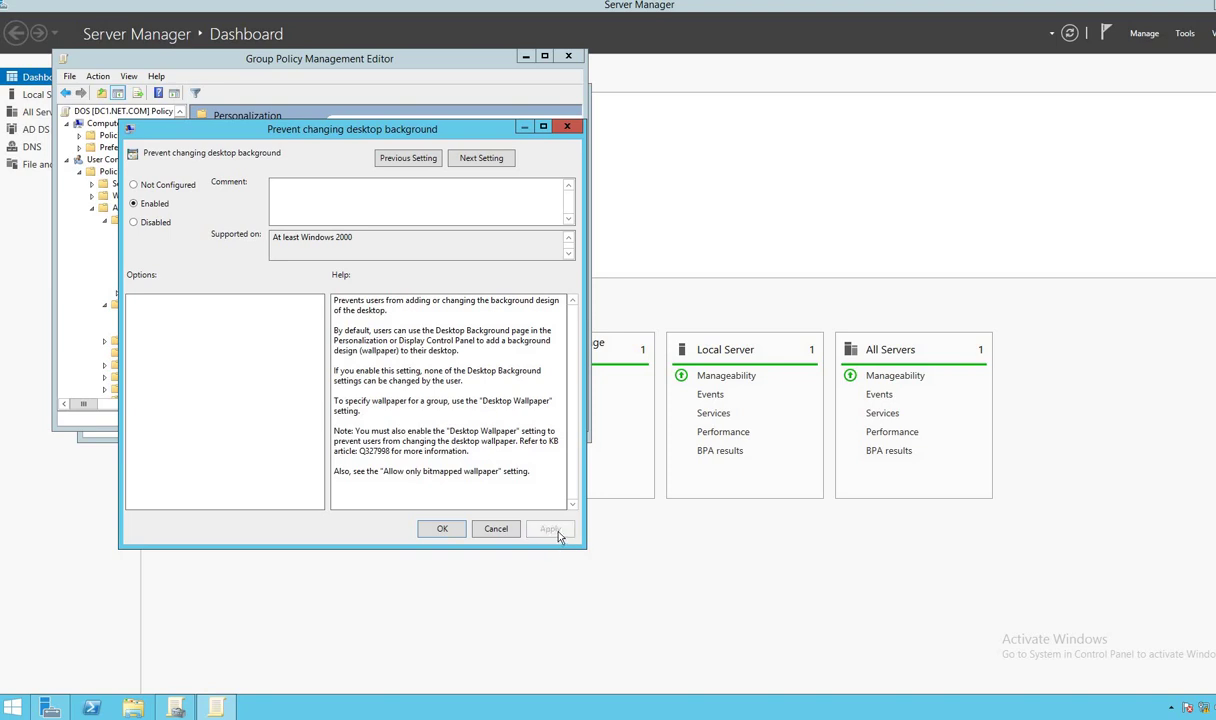
click(443, 529)
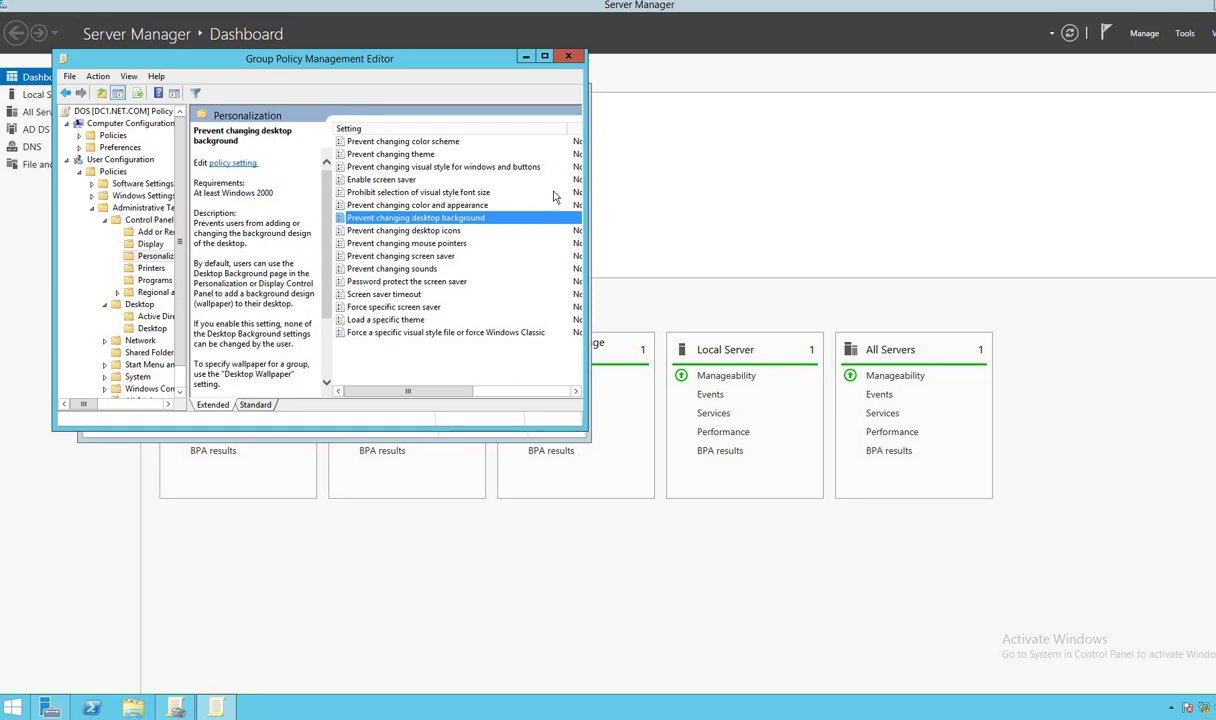
click(568, 55)
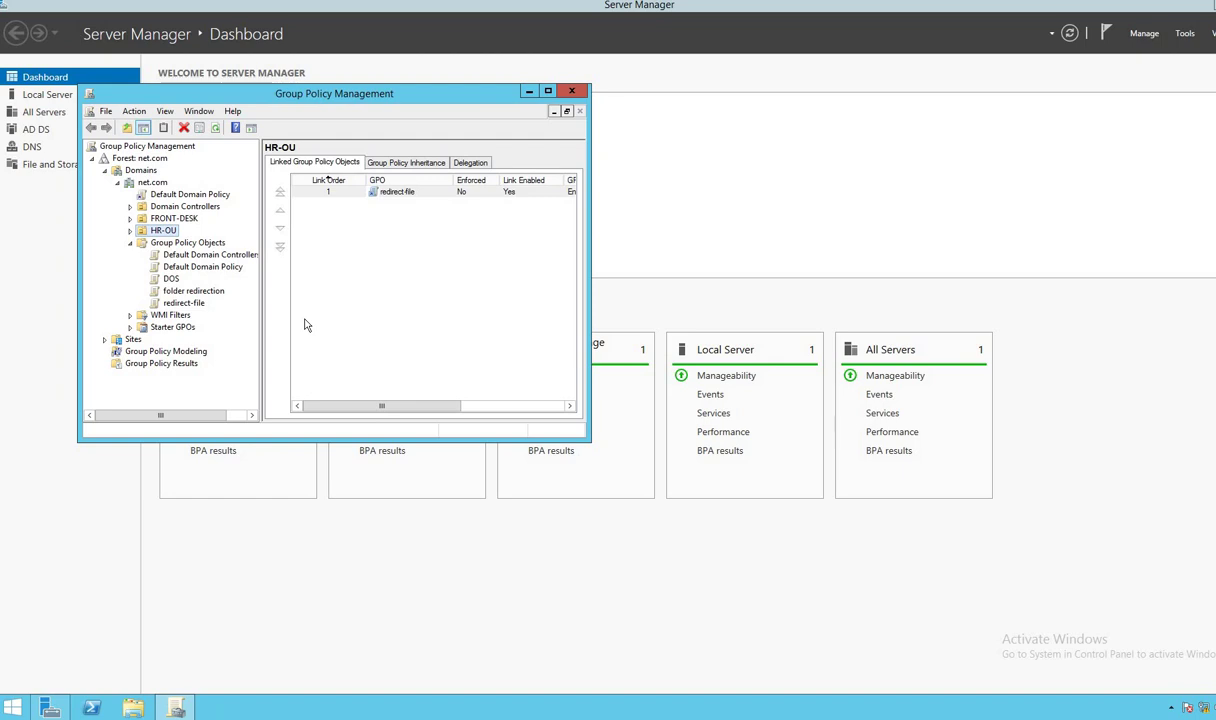
Link the existing DOS GPO to HR-OU, then close Group Policy Management
right_click(166, 233)
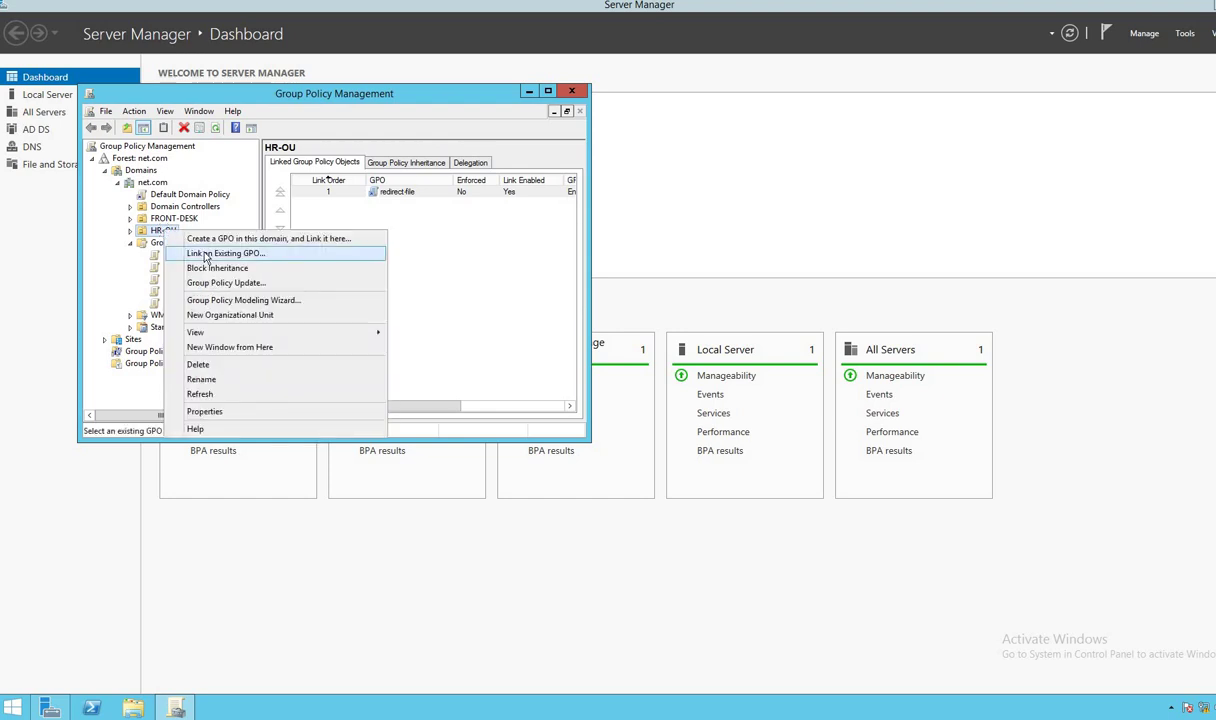
click(205, 253)
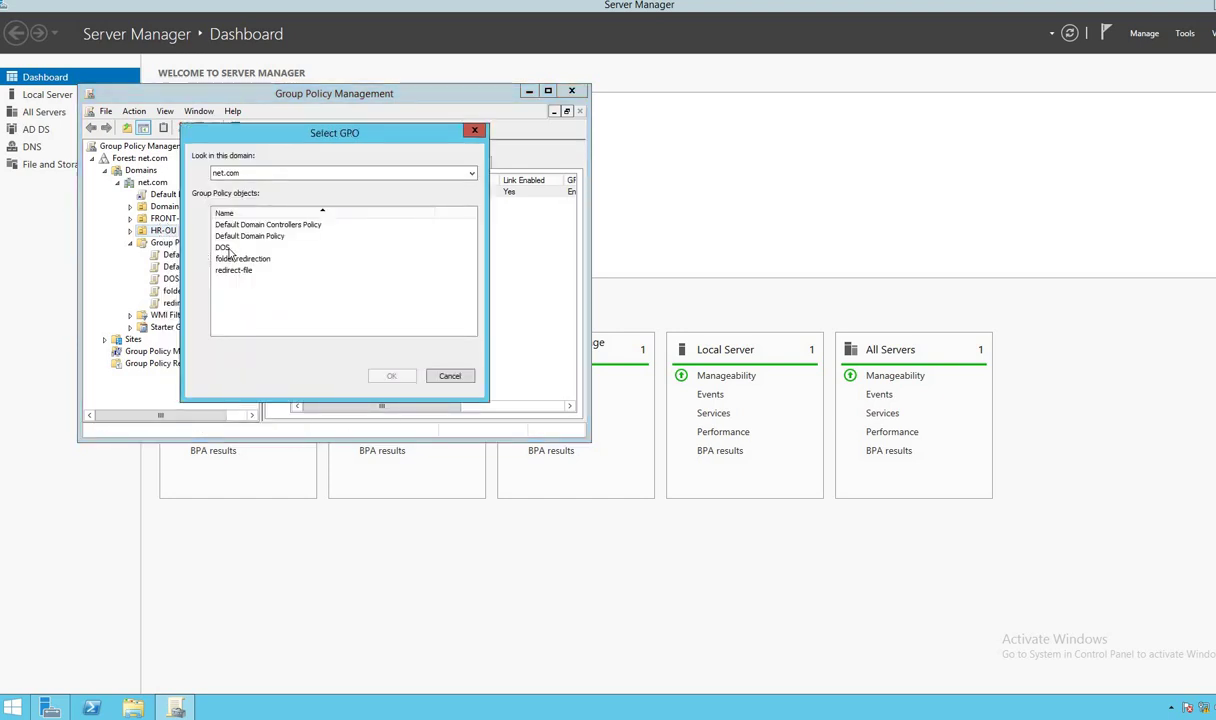
click(225, 248)
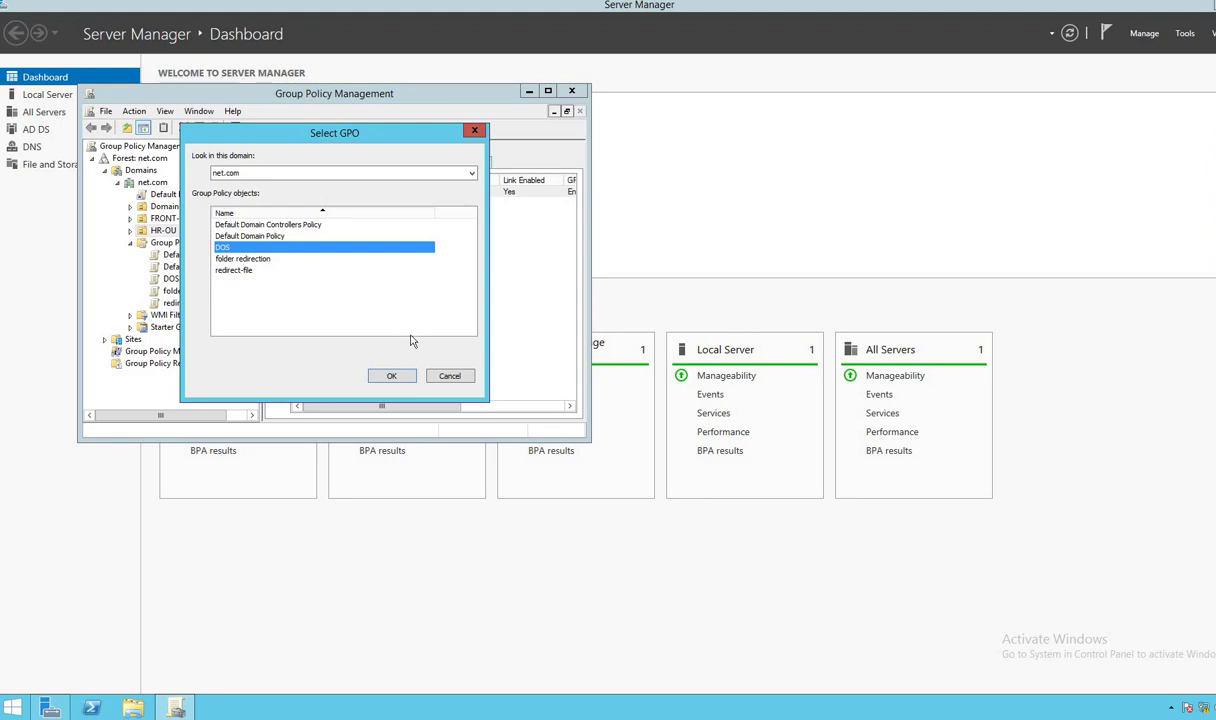
click(393, 375)
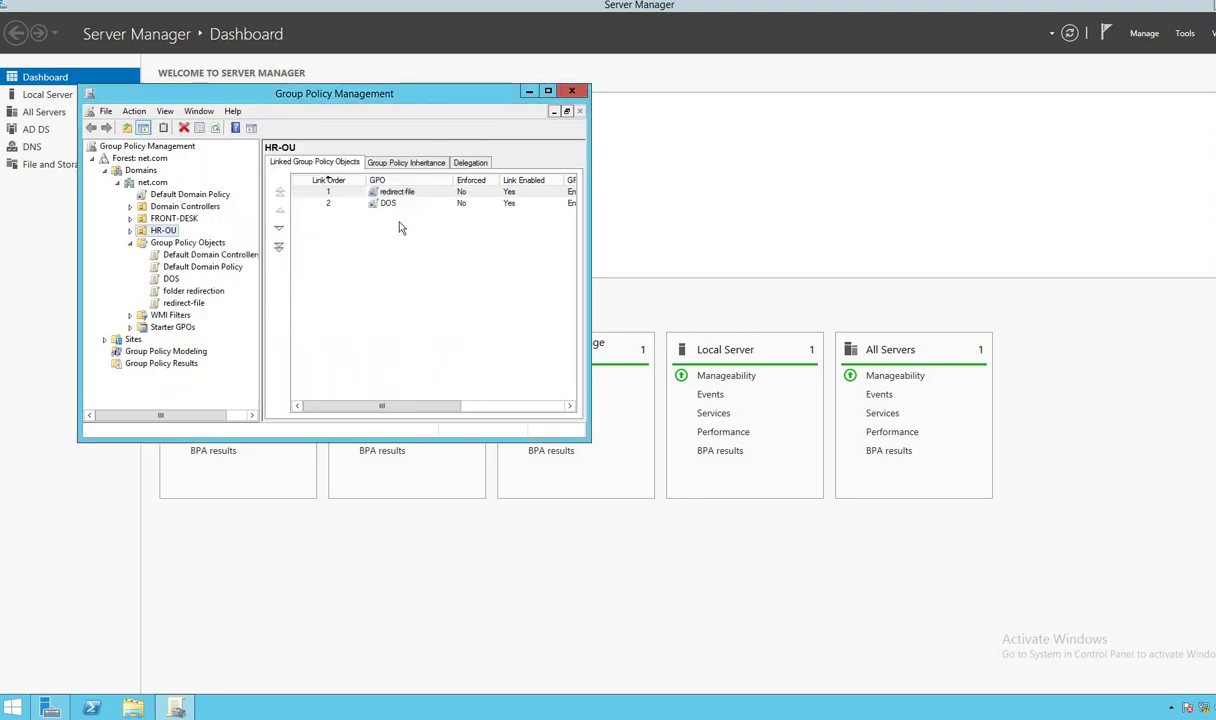
click(572, 91)
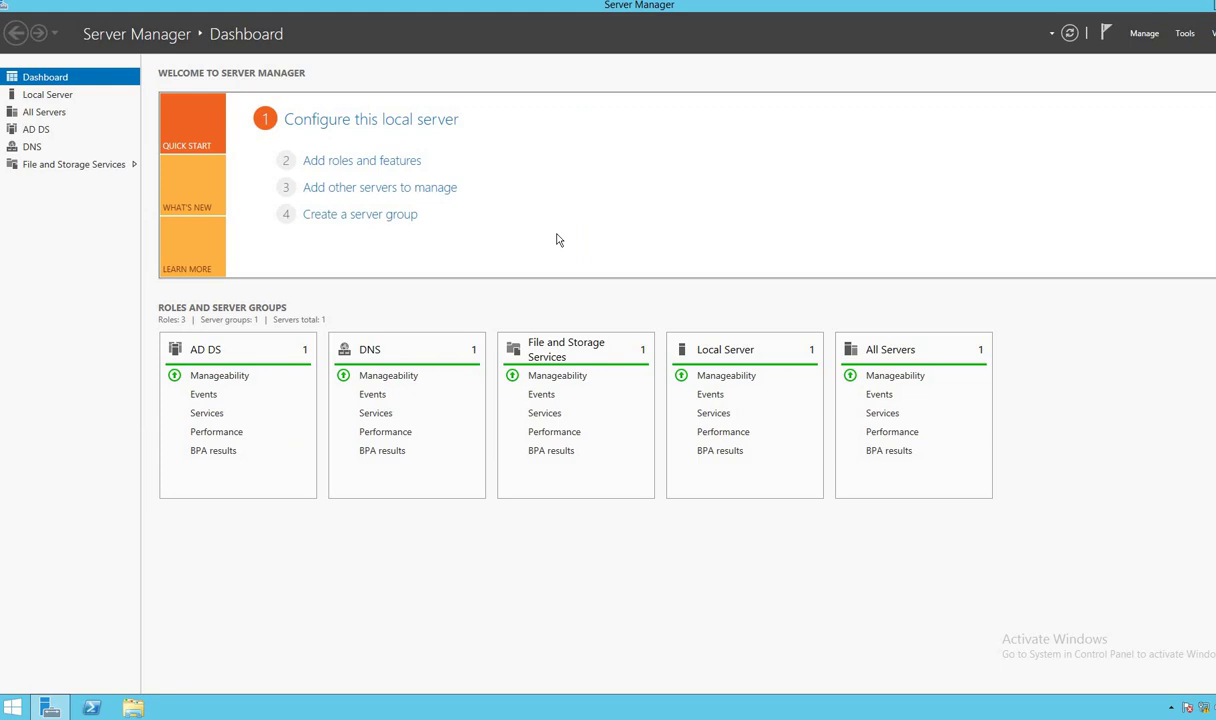
Run gpupdate /force from the Run box to refresh Group Policy
key(super+r)
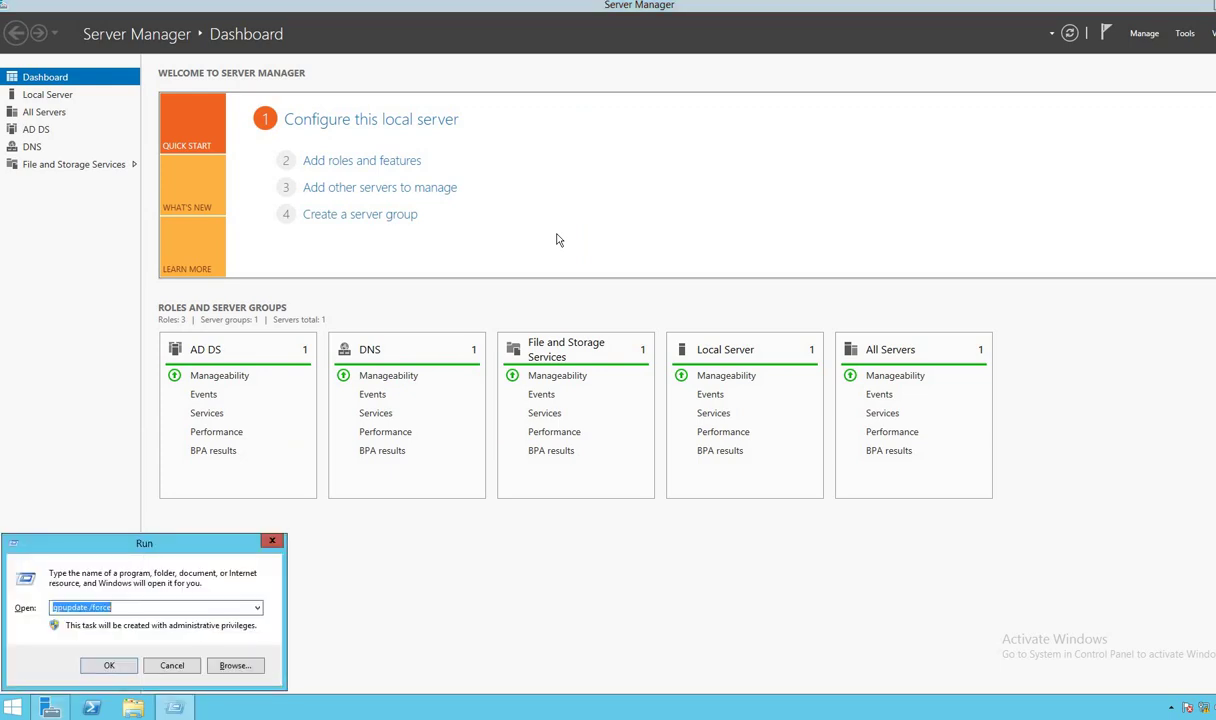
text(g)
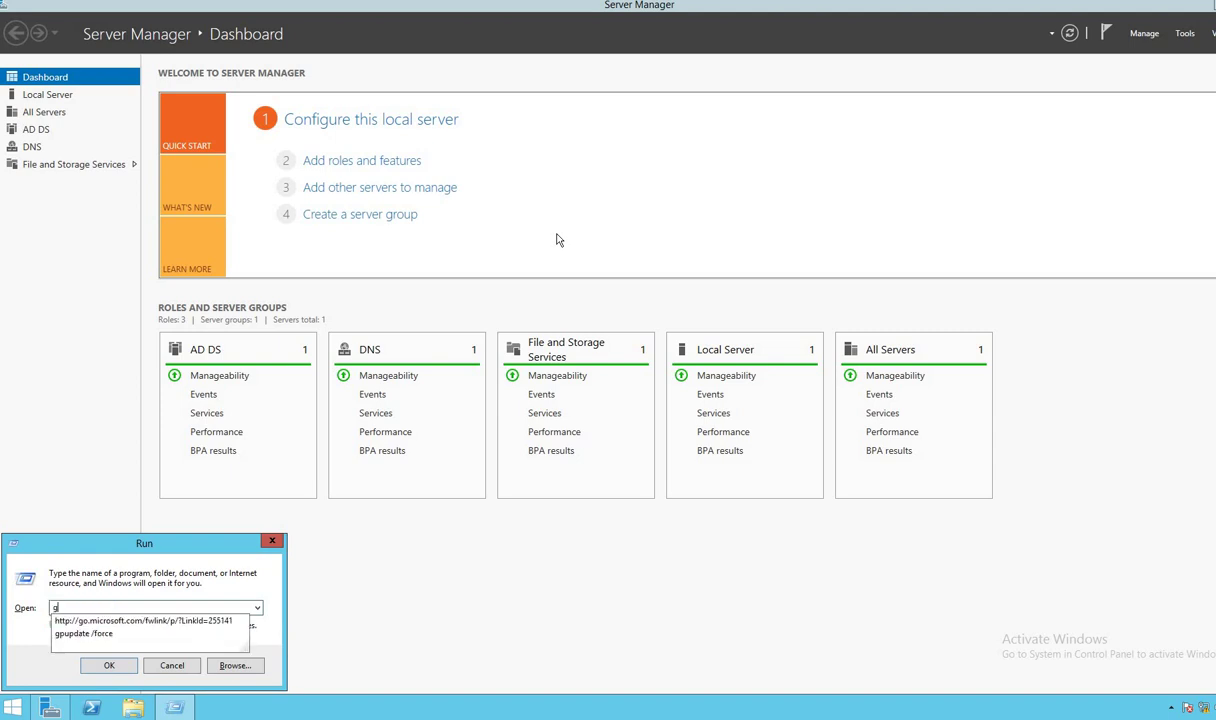
text(pup)
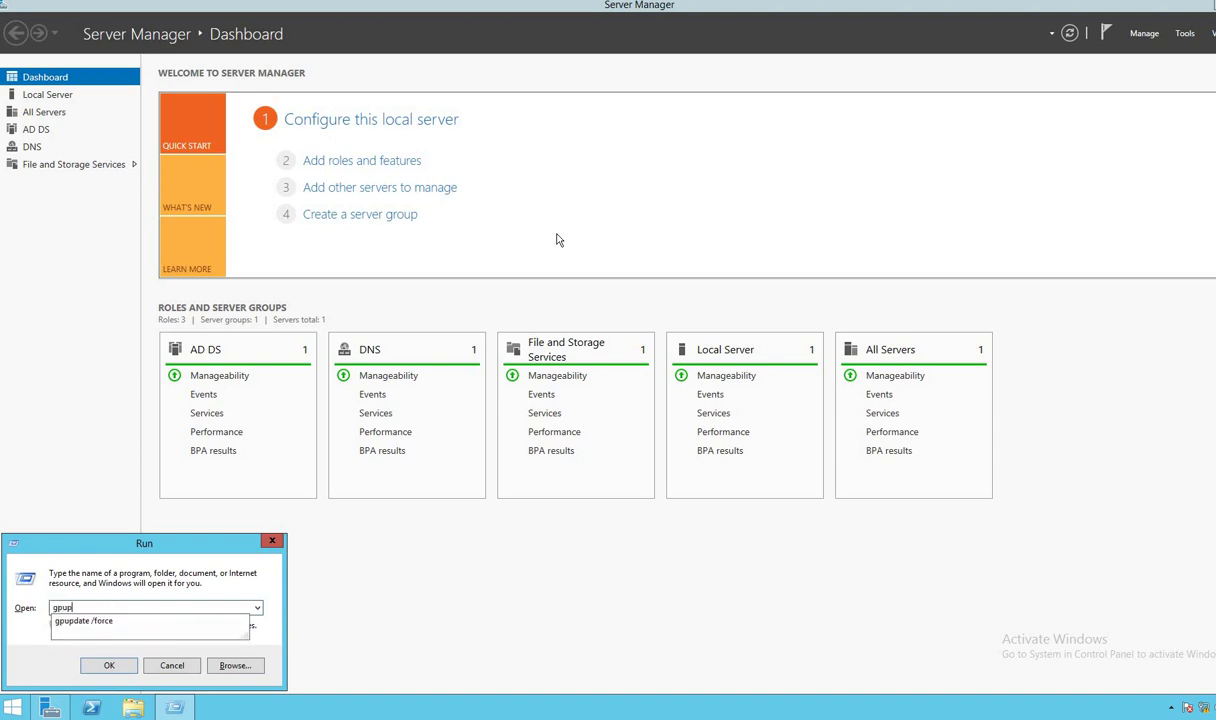
text(date /force)
key(Return)
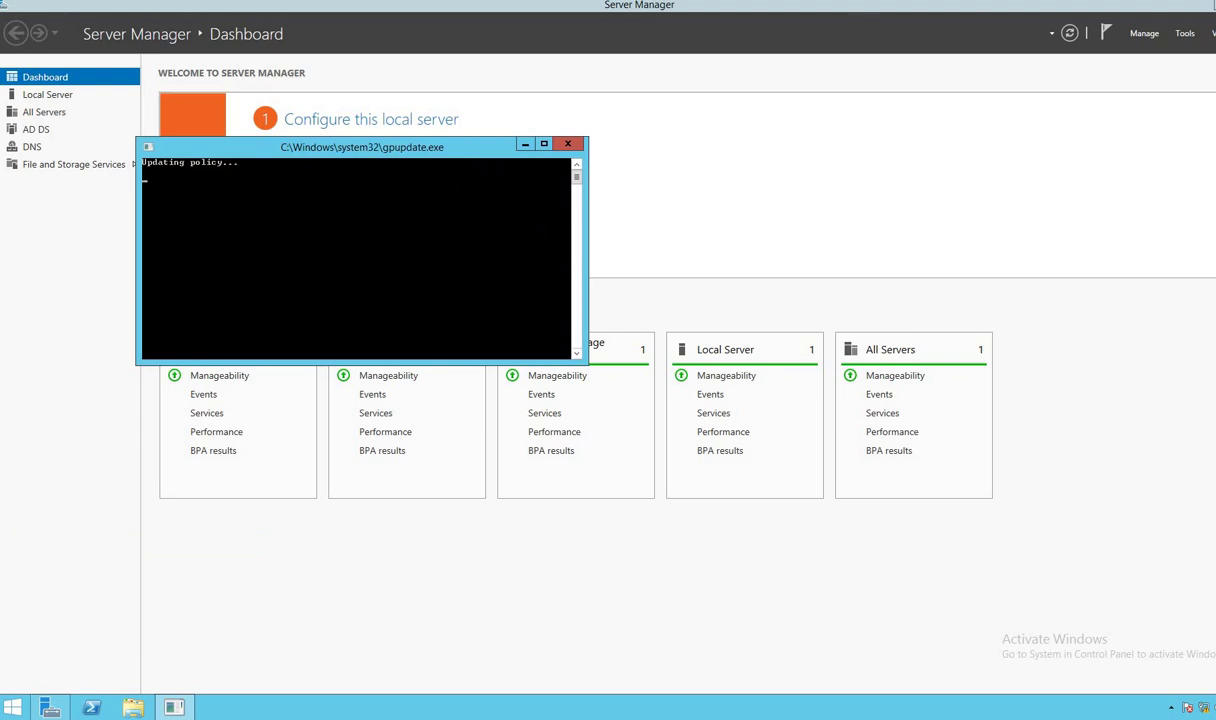
mouse_move(450, 14)
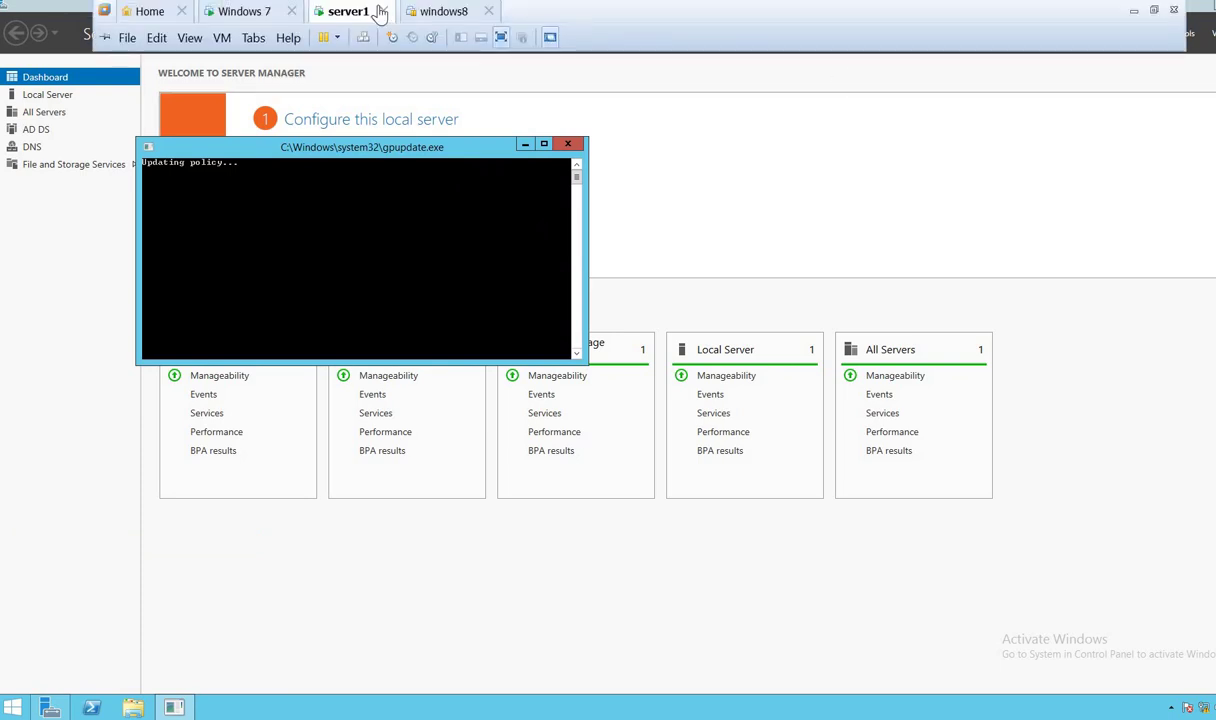
On the Windows 7 VM, switch user from the Start menu's shut-down options
click(245, 12)
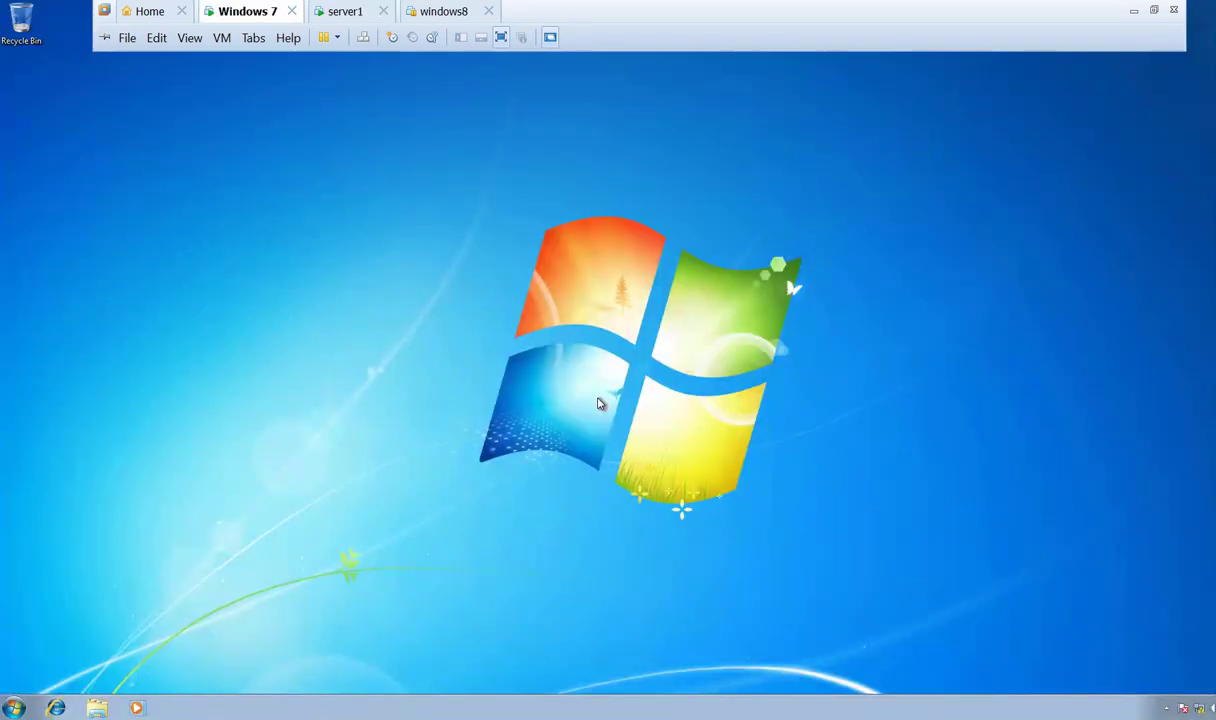
click(14, 707)
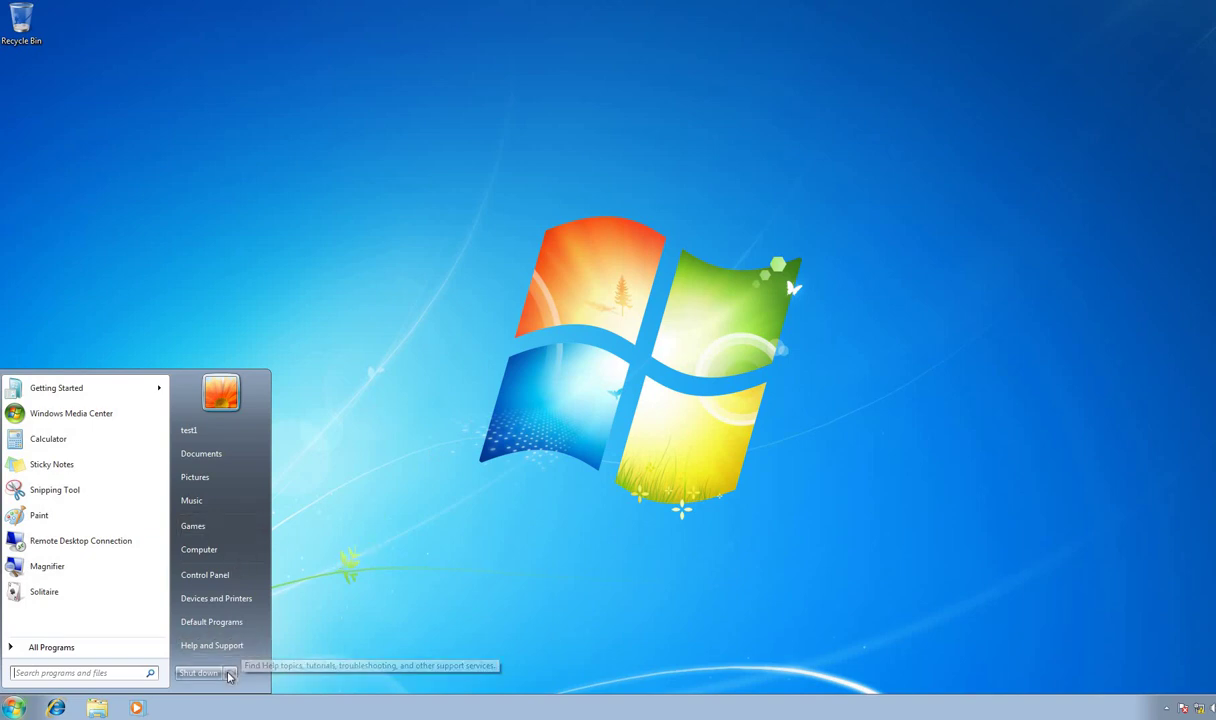
mouse_move(228, 676)
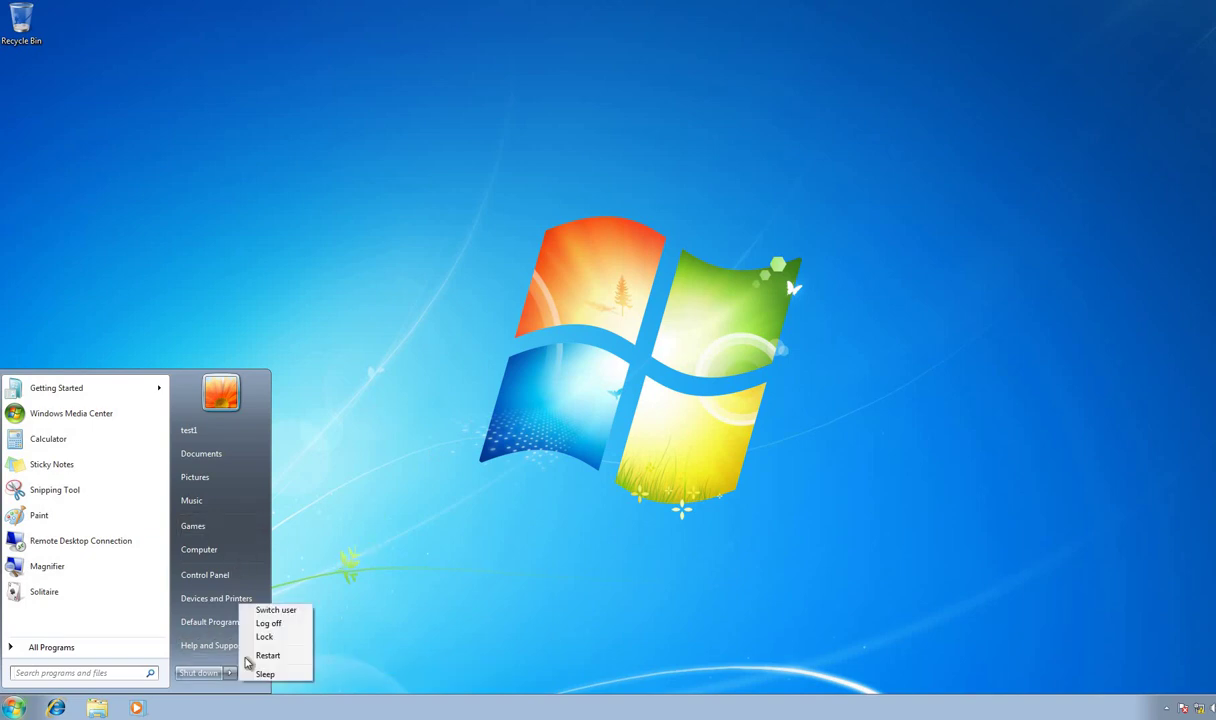
click(295, 613)
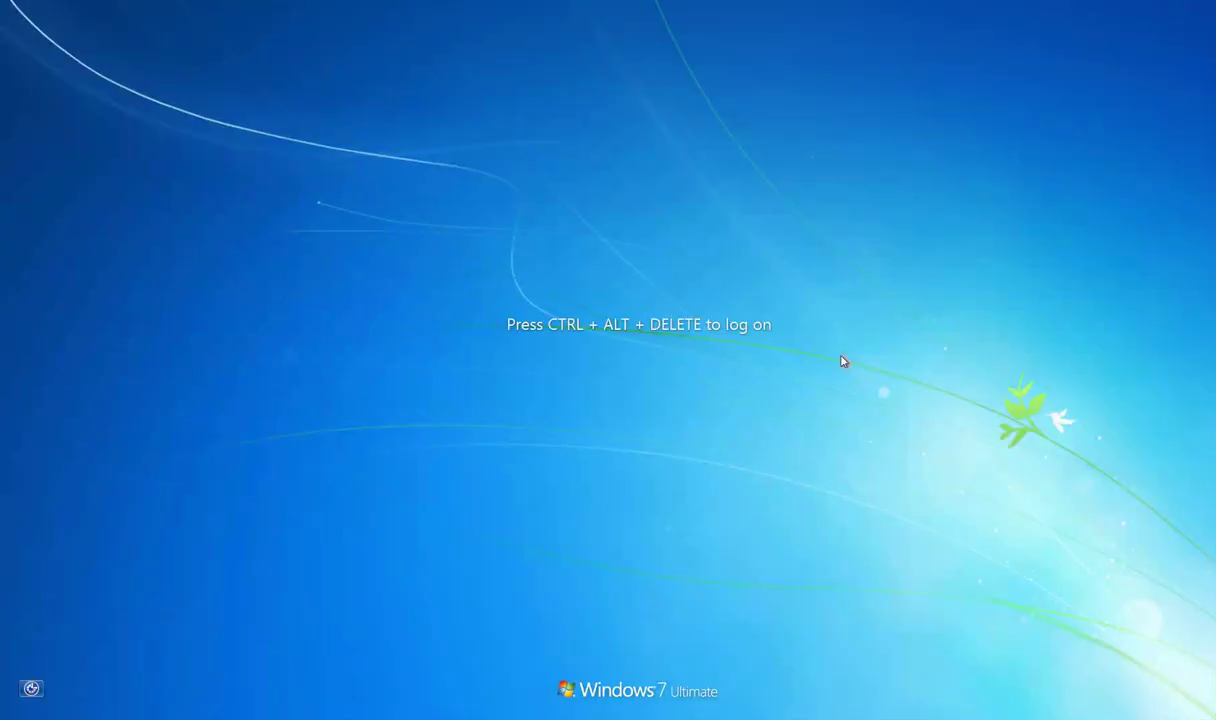
At the Ctrl+Alt+Del screen, choose Other User and enter the test user's name
key(ctrl+alt+Delete)
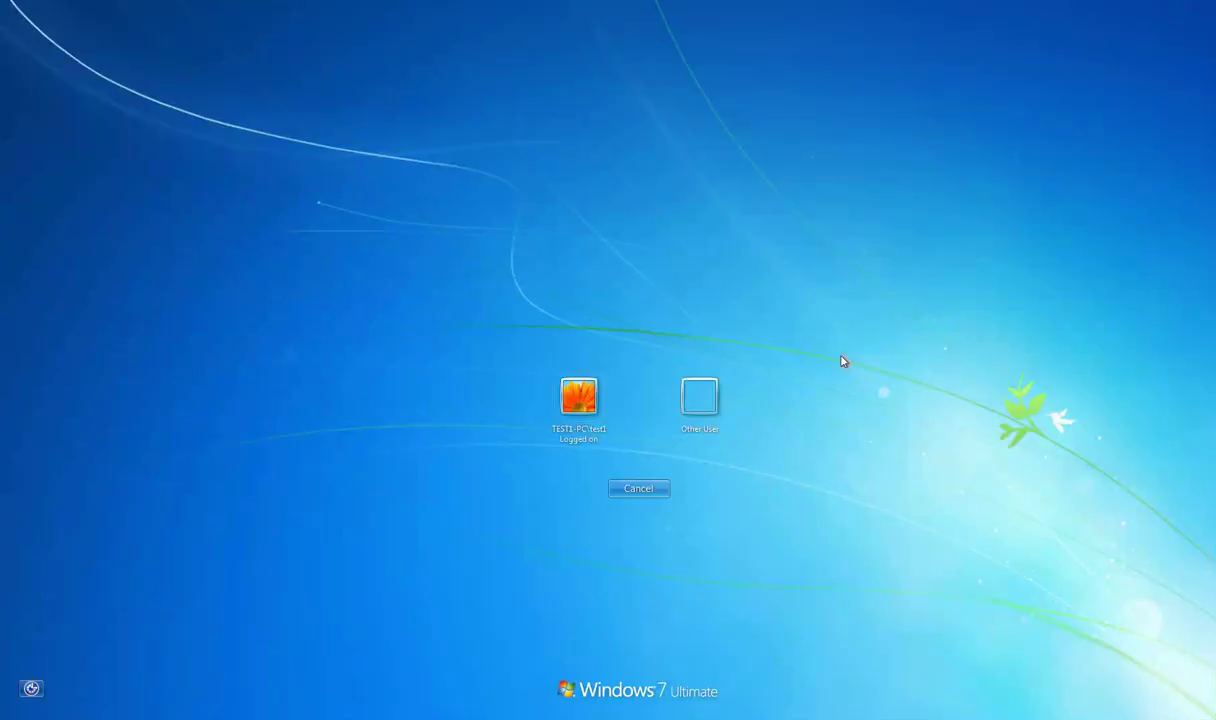
click(700, 394)
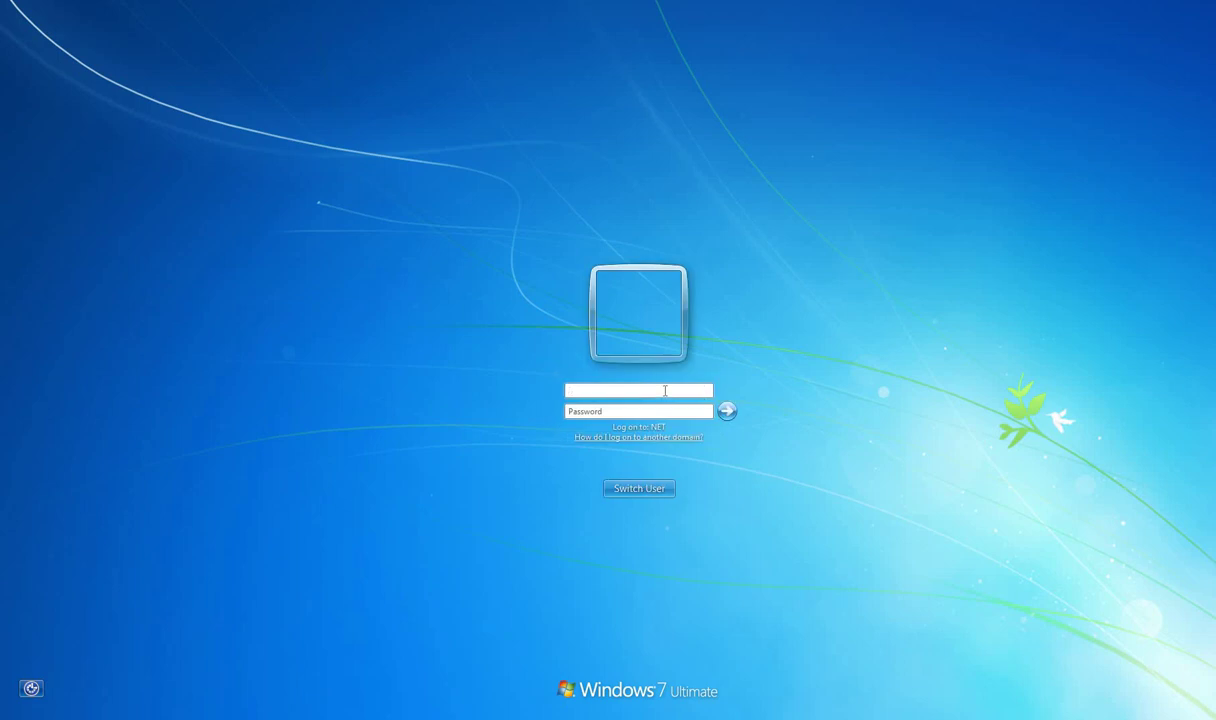
text(marcus)
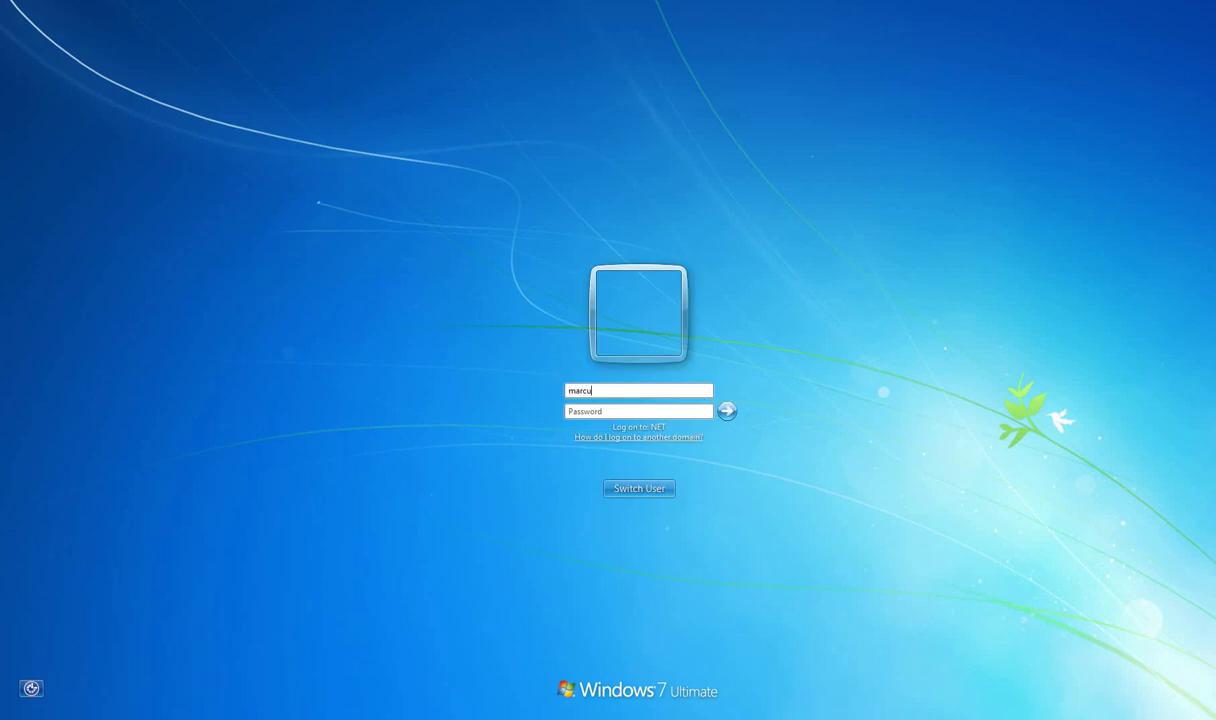
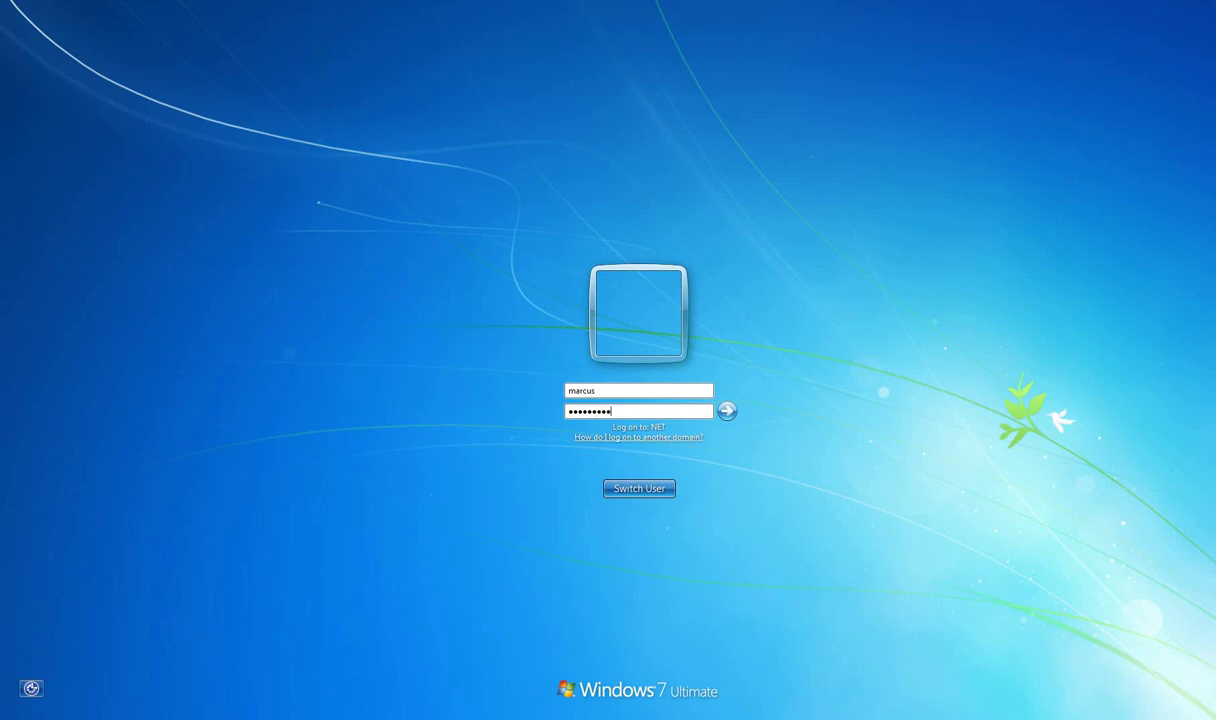
Submit the domain user's credentials and wait for the black desktop to load
key(Return)
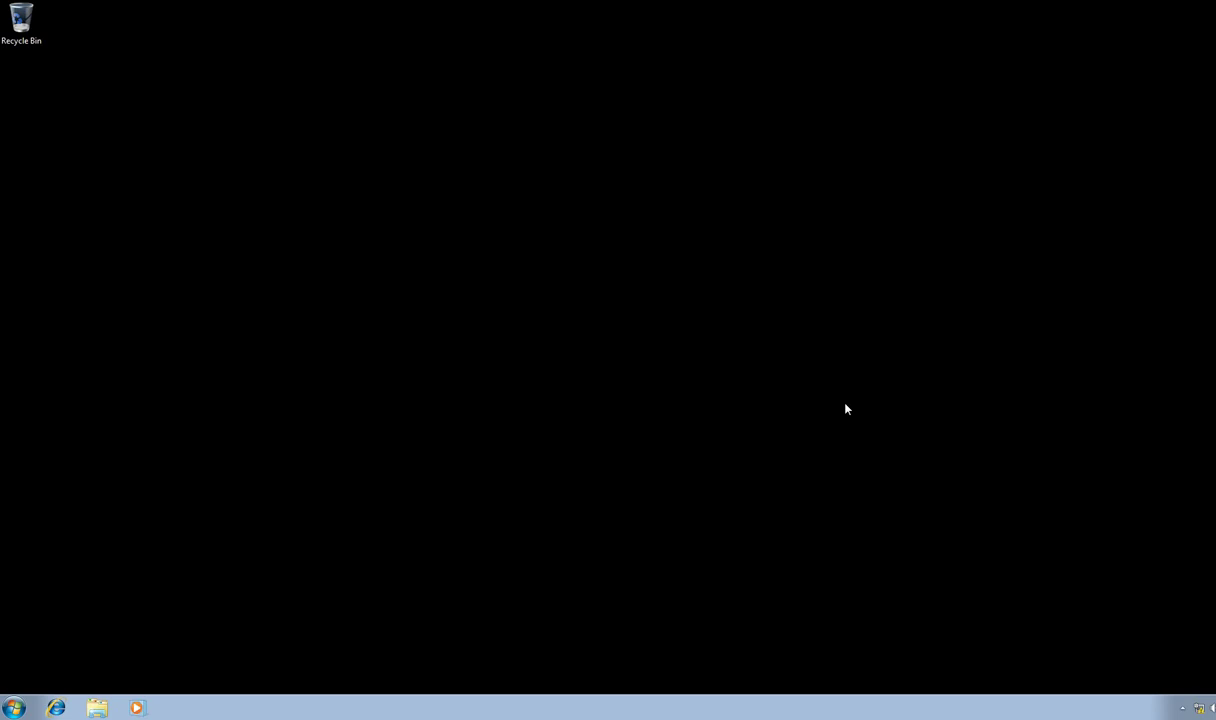
Confirm the desktop Gadgets gallery still opens, then close it
right_click(442, 266)
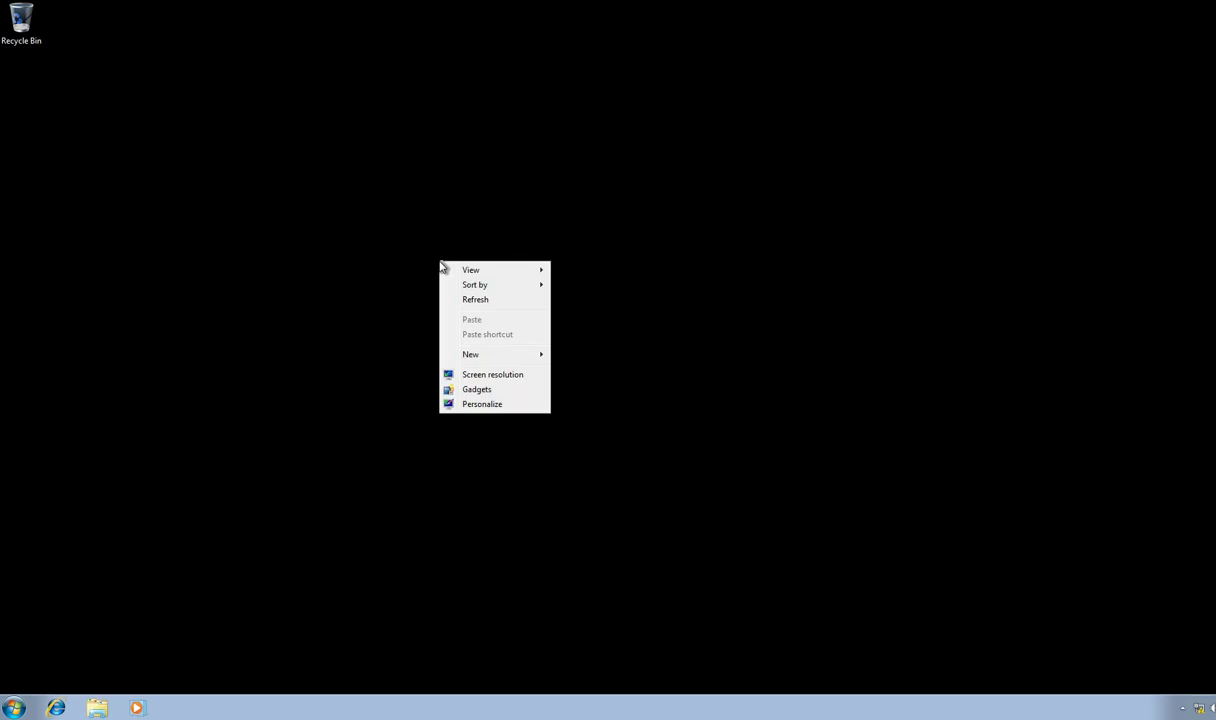
click(478, 389)
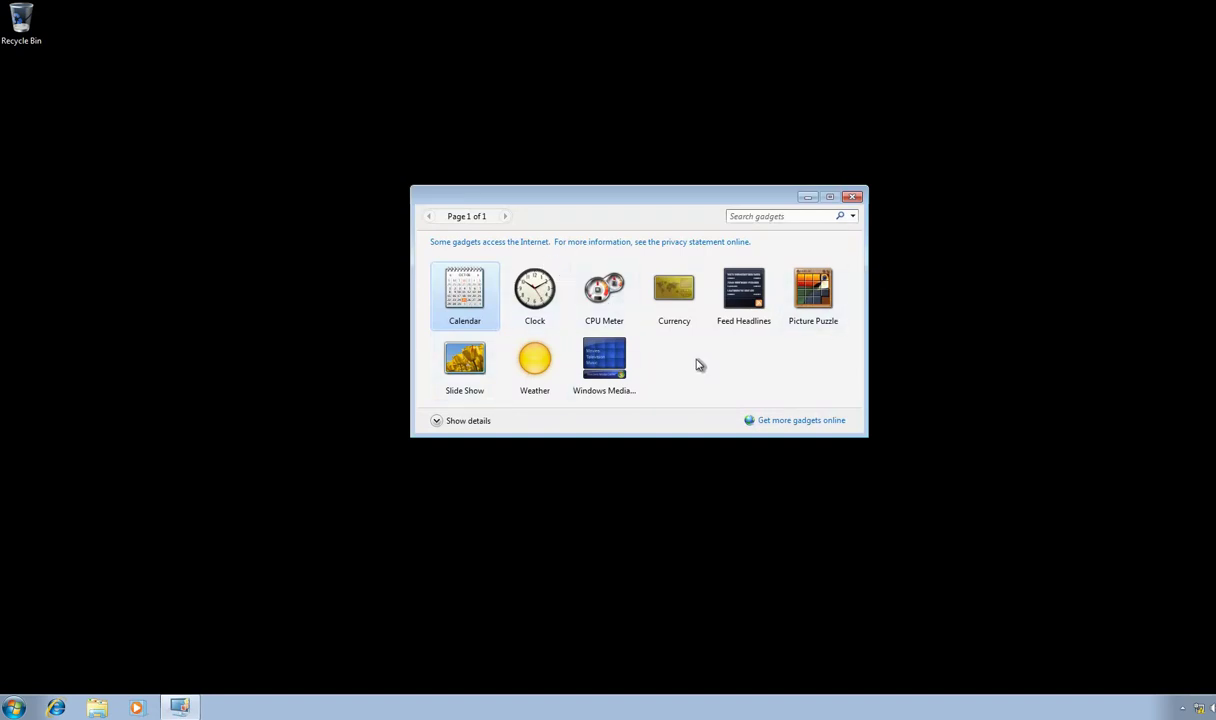
click(852, 196)
Confirm Screen Resolution (1920 × 1080) still opens, close it, and reopen the desktop menu
right_click(499, 293)
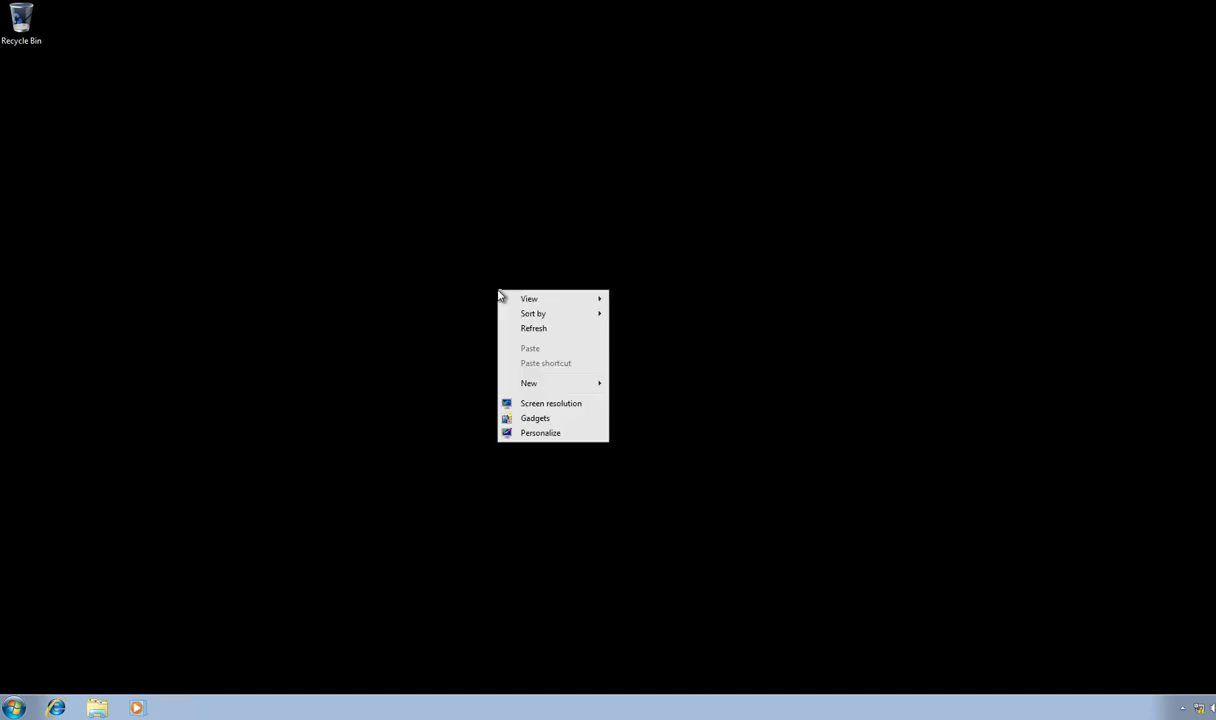
click(553, 404)
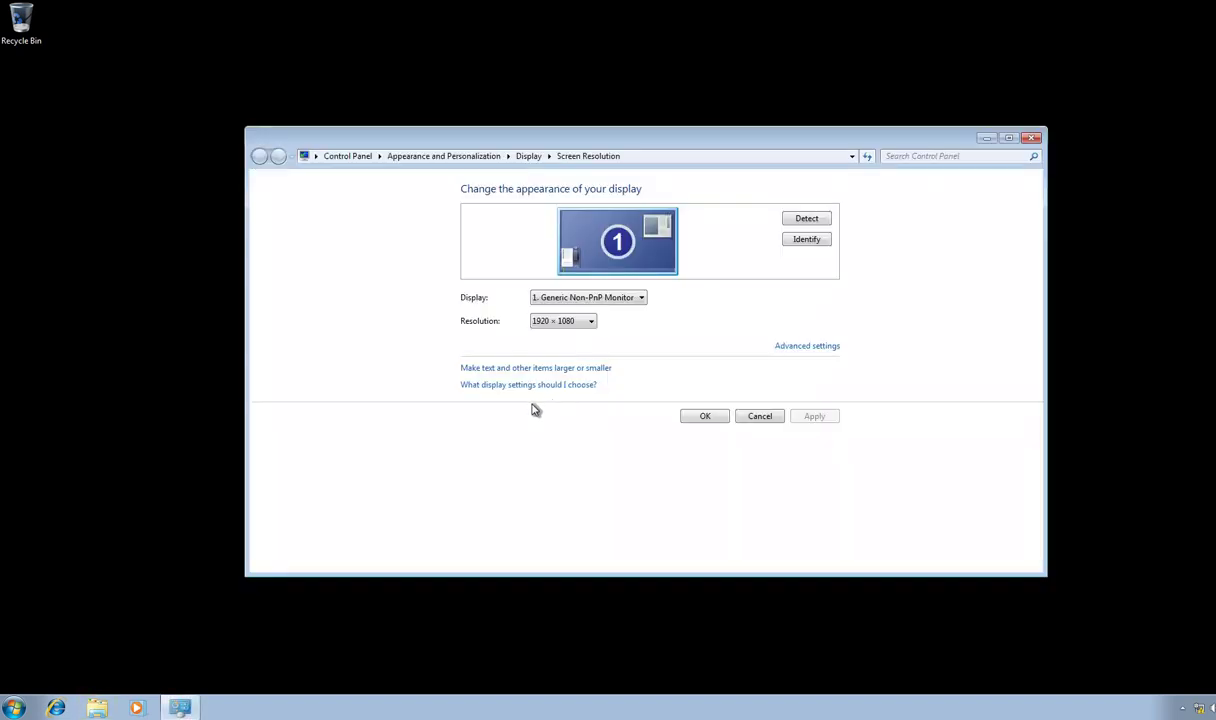
click(1033, 139)
right_click(570, 234)
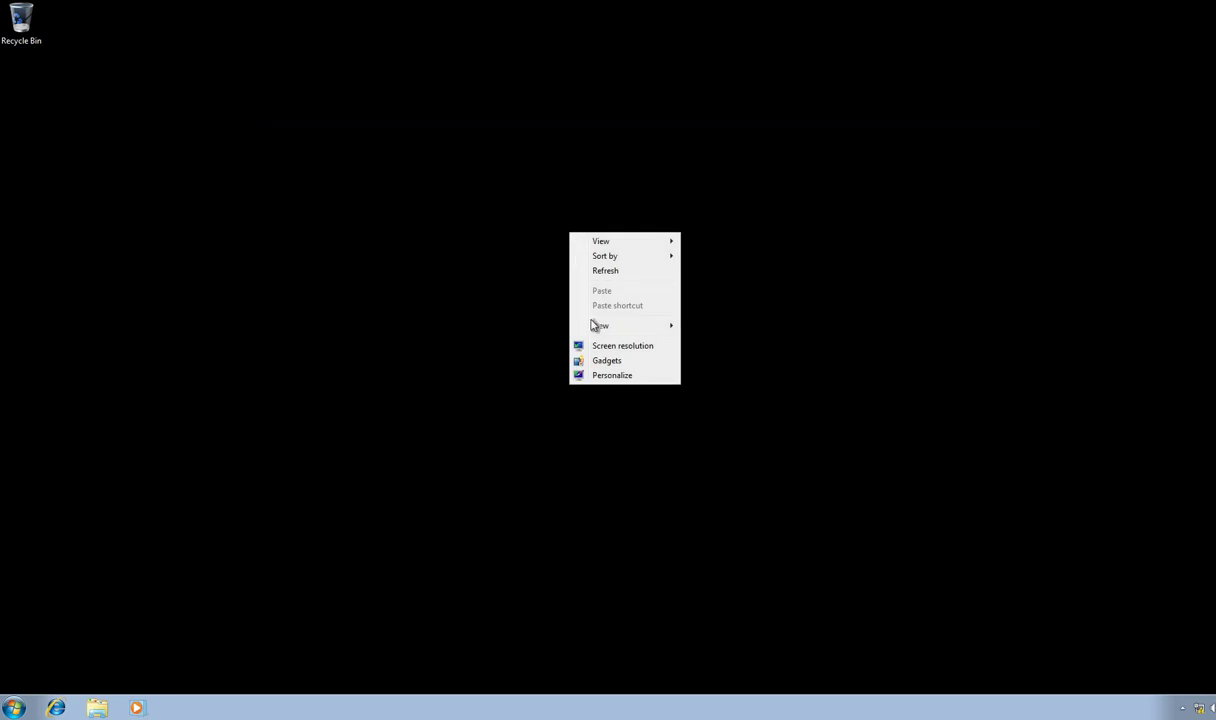
Apply the Windows 7 Basic theme in Personalization, then minimize the window
click(606, 377)
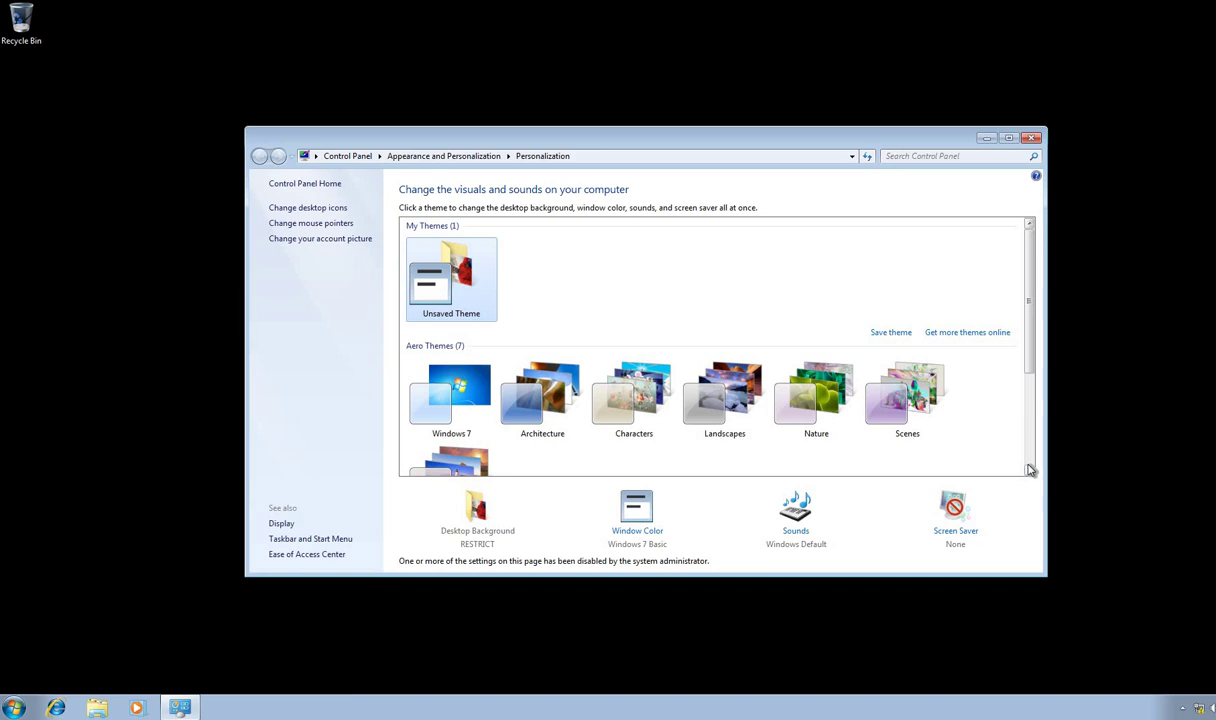
scroll(1029, 467, down, 3)
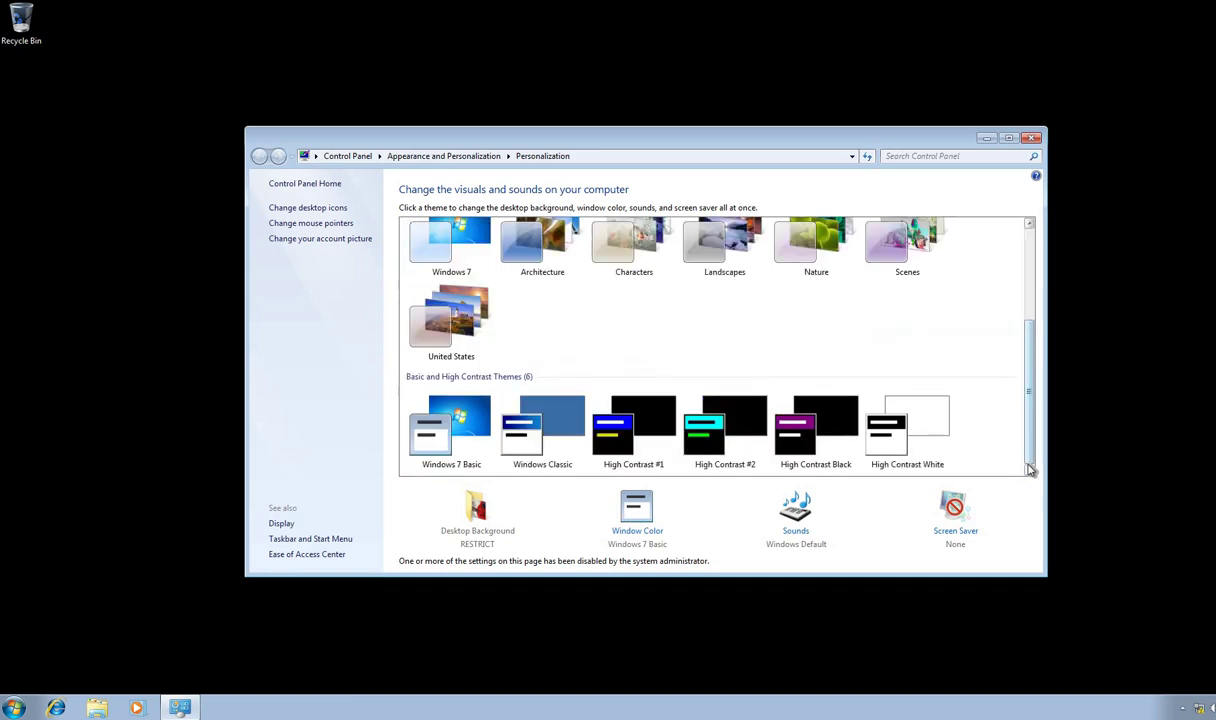
click(460, 420)
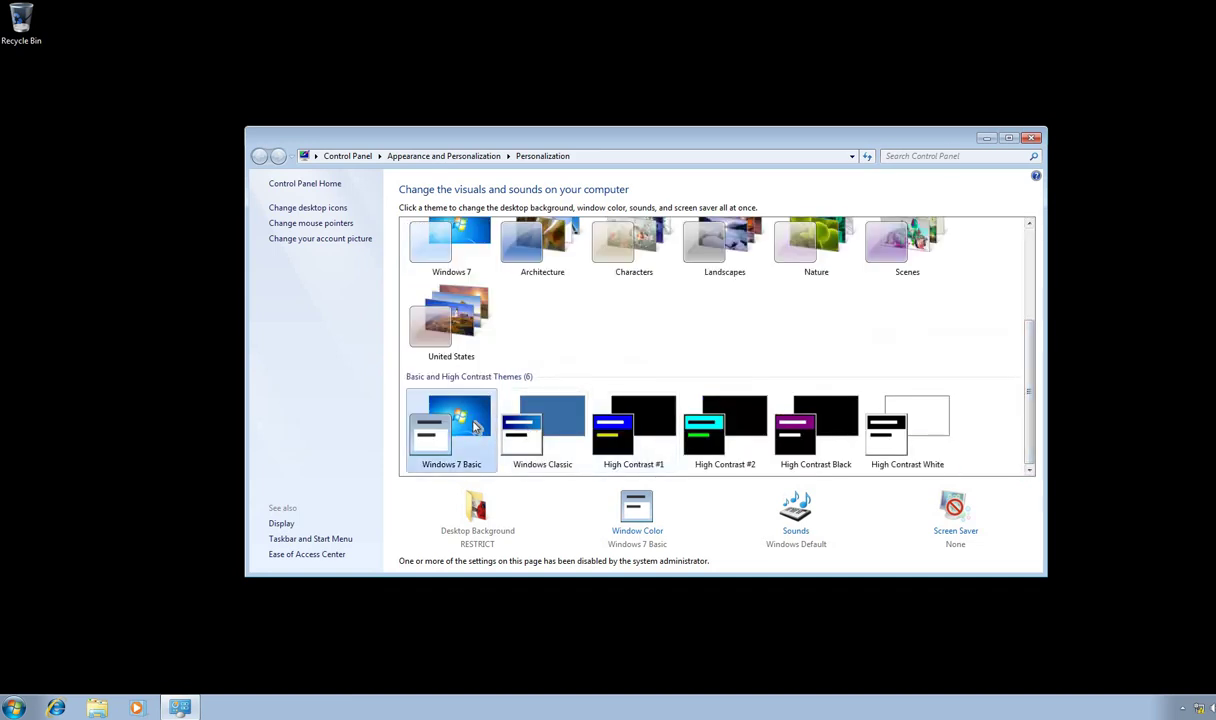
click(988, 138)
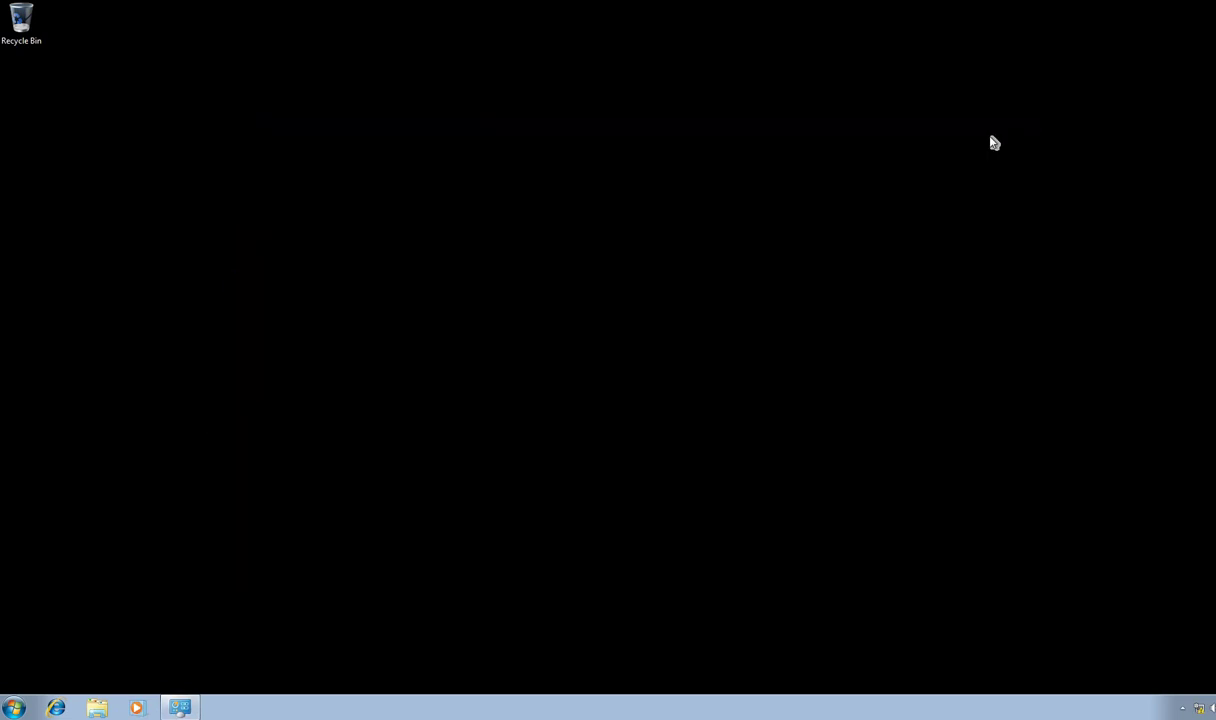
Apply the Windows 7 Aero theme from Personalization and close the window once applied
right_click(385, 361)
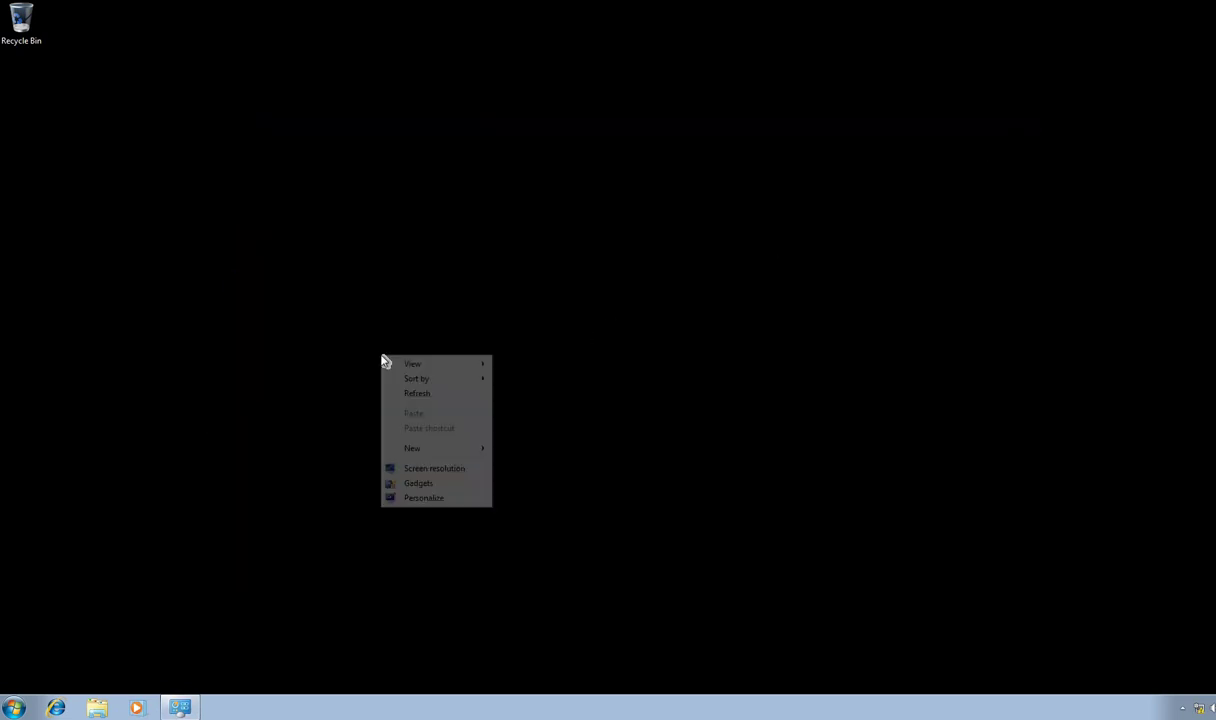
click(432, 498)
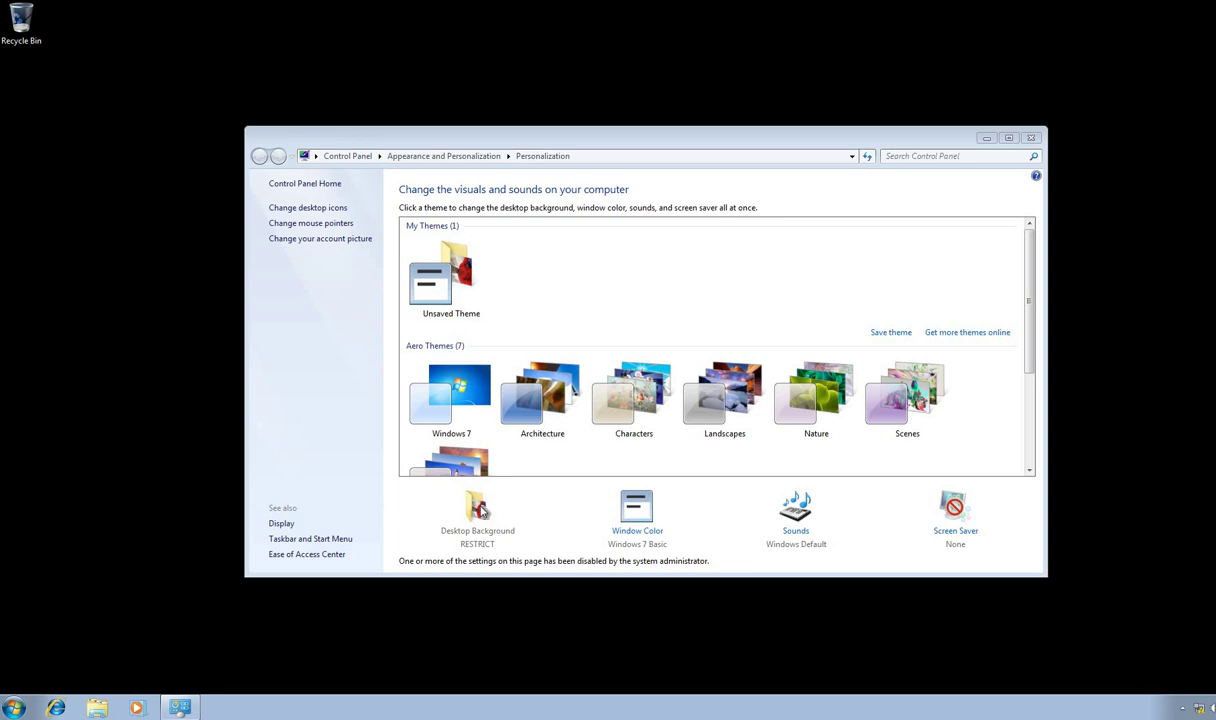
click(455, 398)
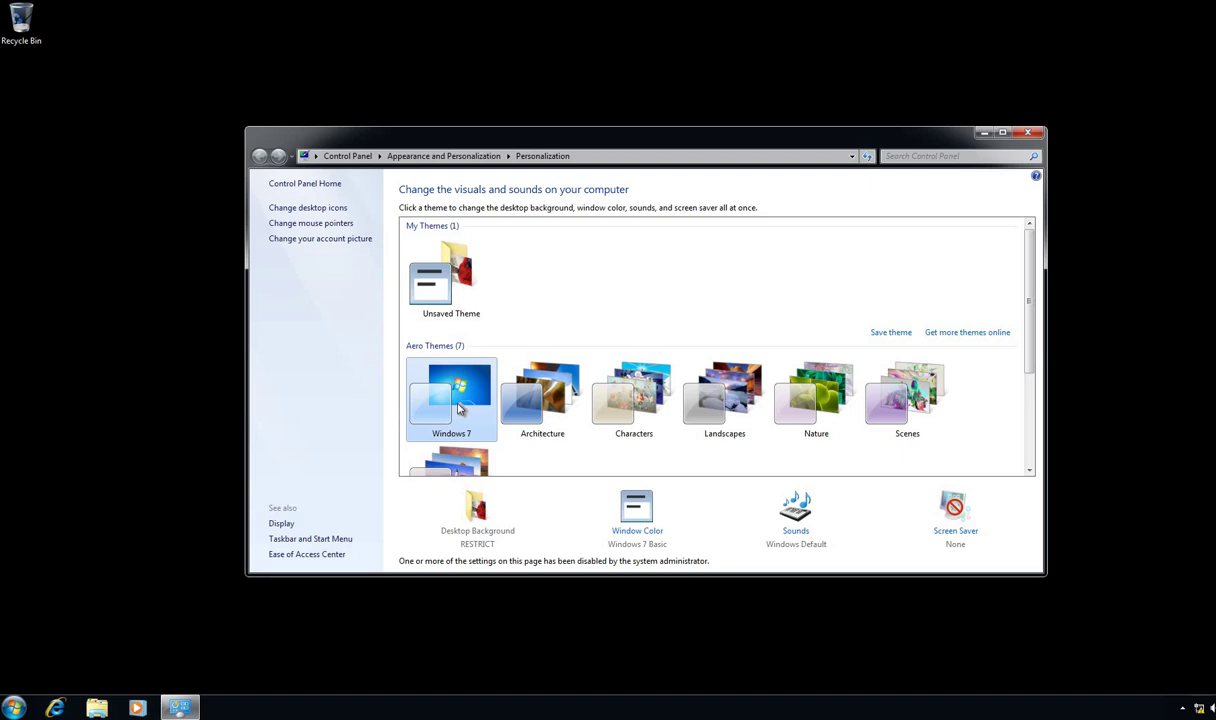
click(1031, 134)
Reselect the Windows 7 Aero theme over the unsaved theme, then close Personalization
right_click(696, 324)
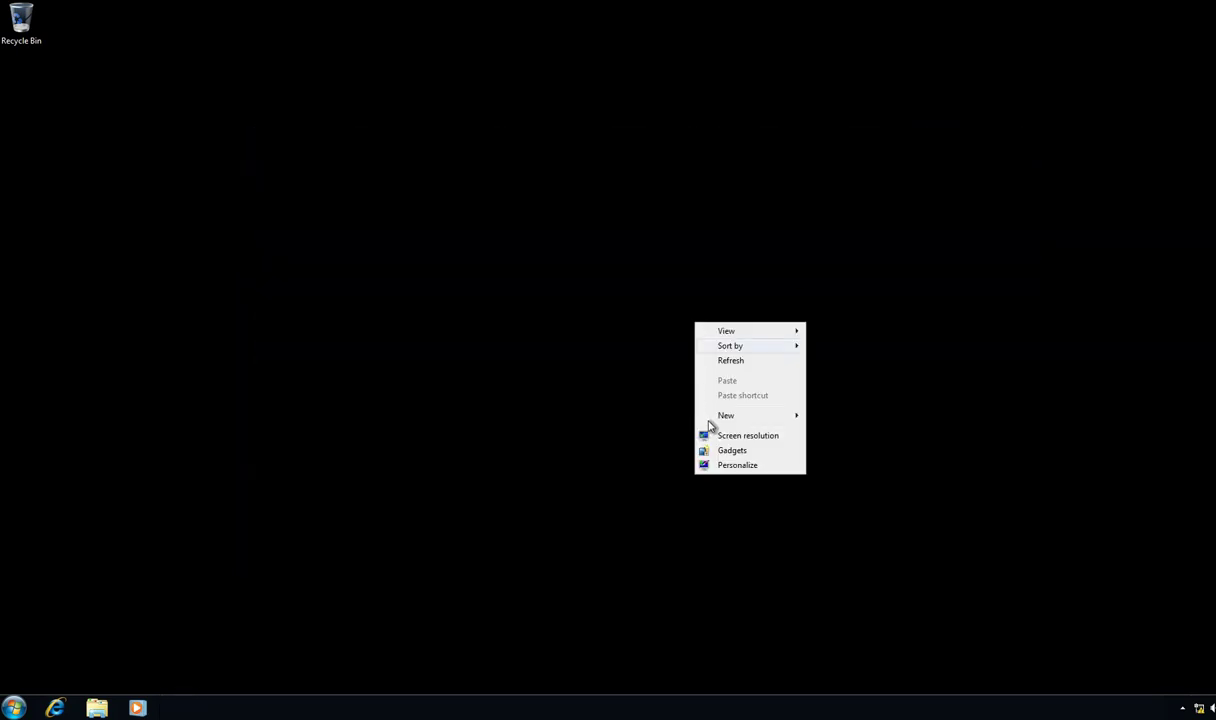
click(725, 475)
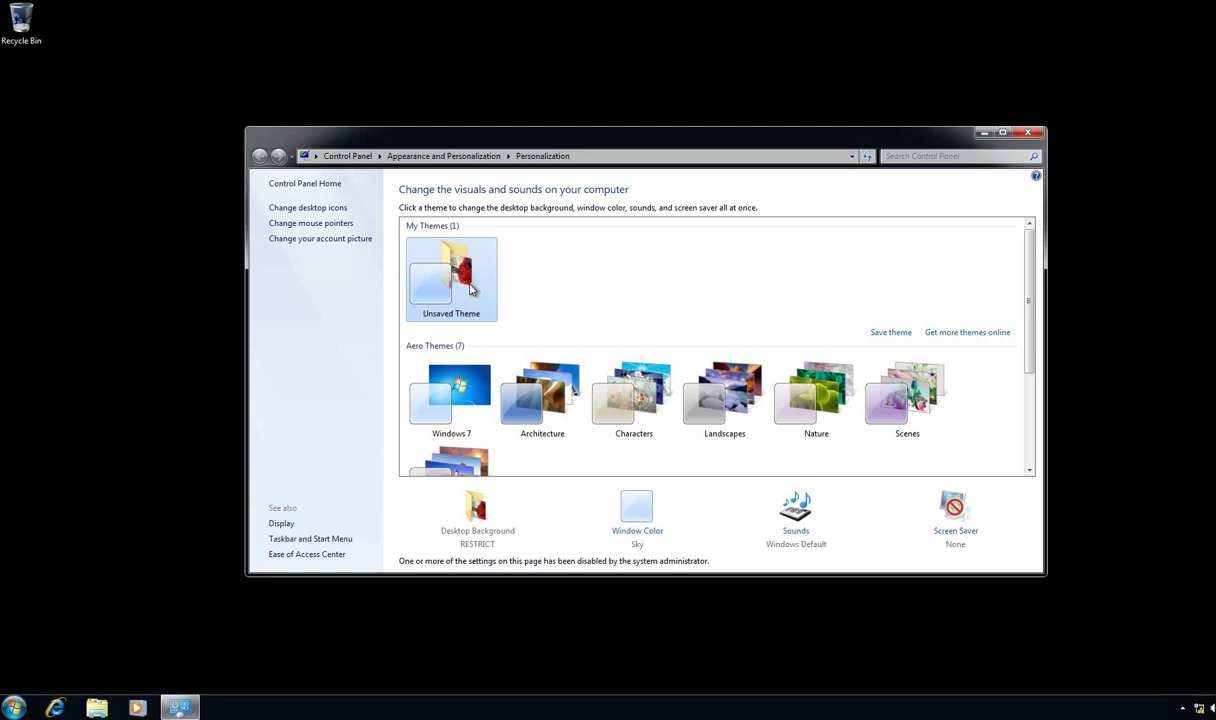
click(462, 393)
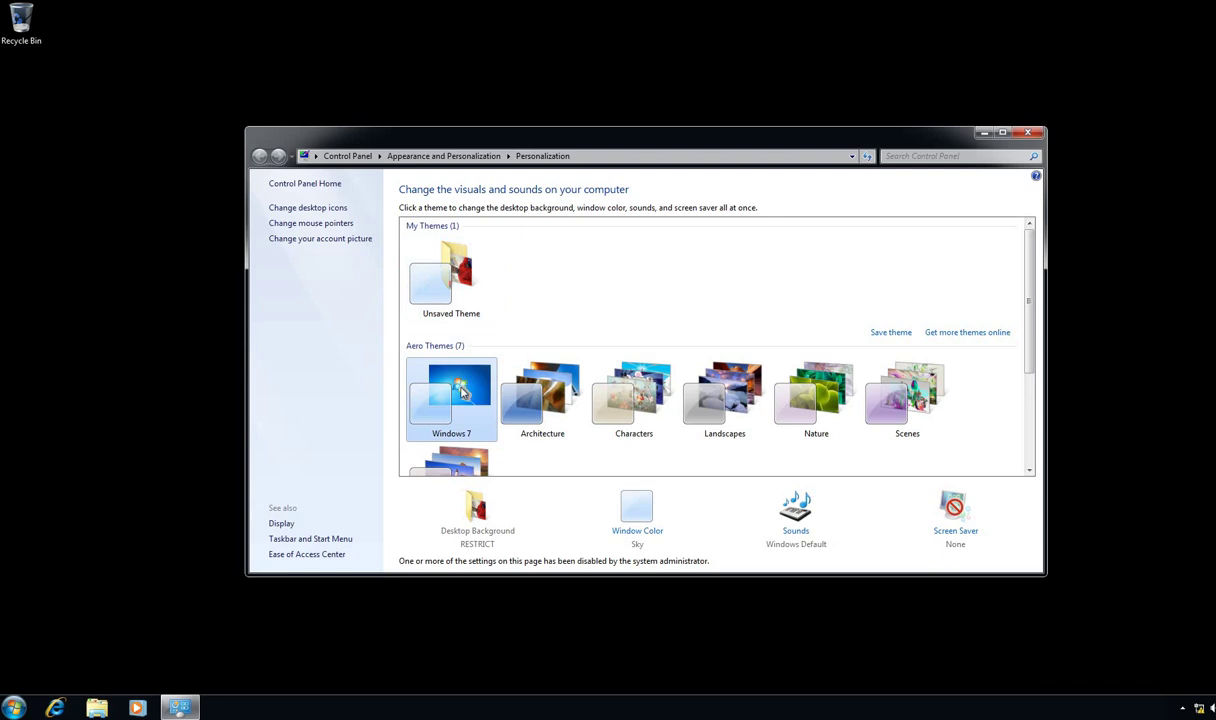
click(1027, 132)
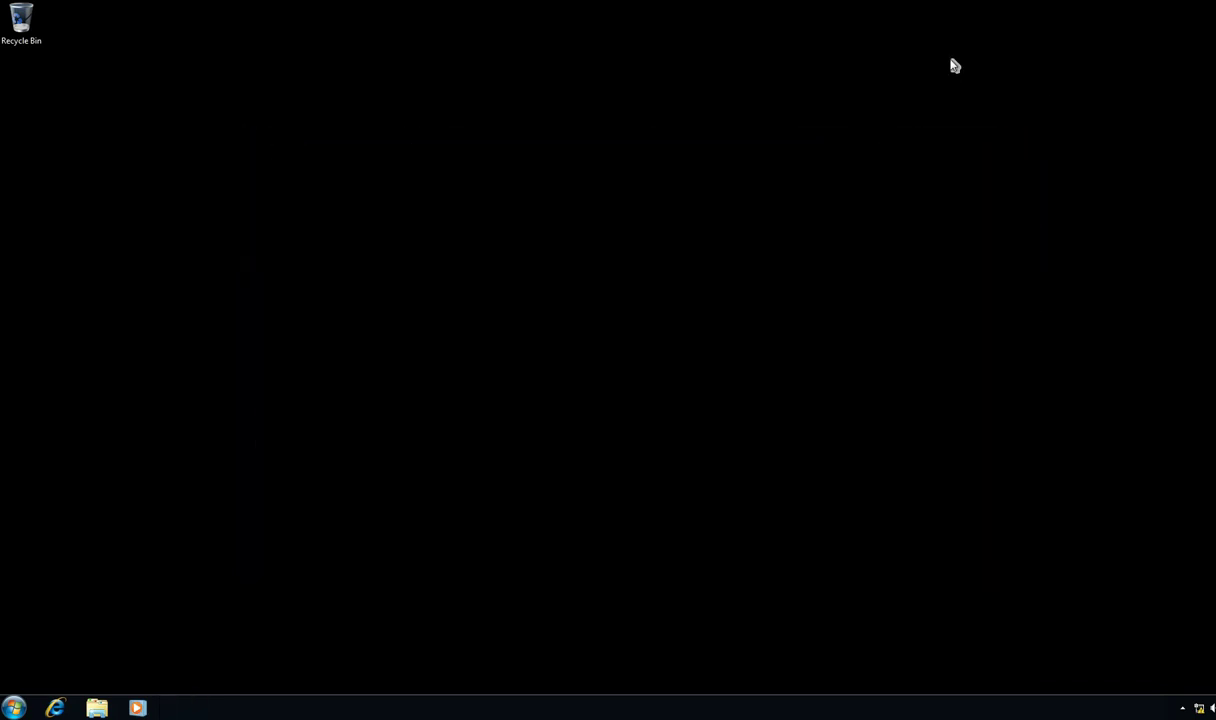
Minimize the full-screen Windows 7 virtual machine from the VMware toolbar
mouse_move(1104, 12)
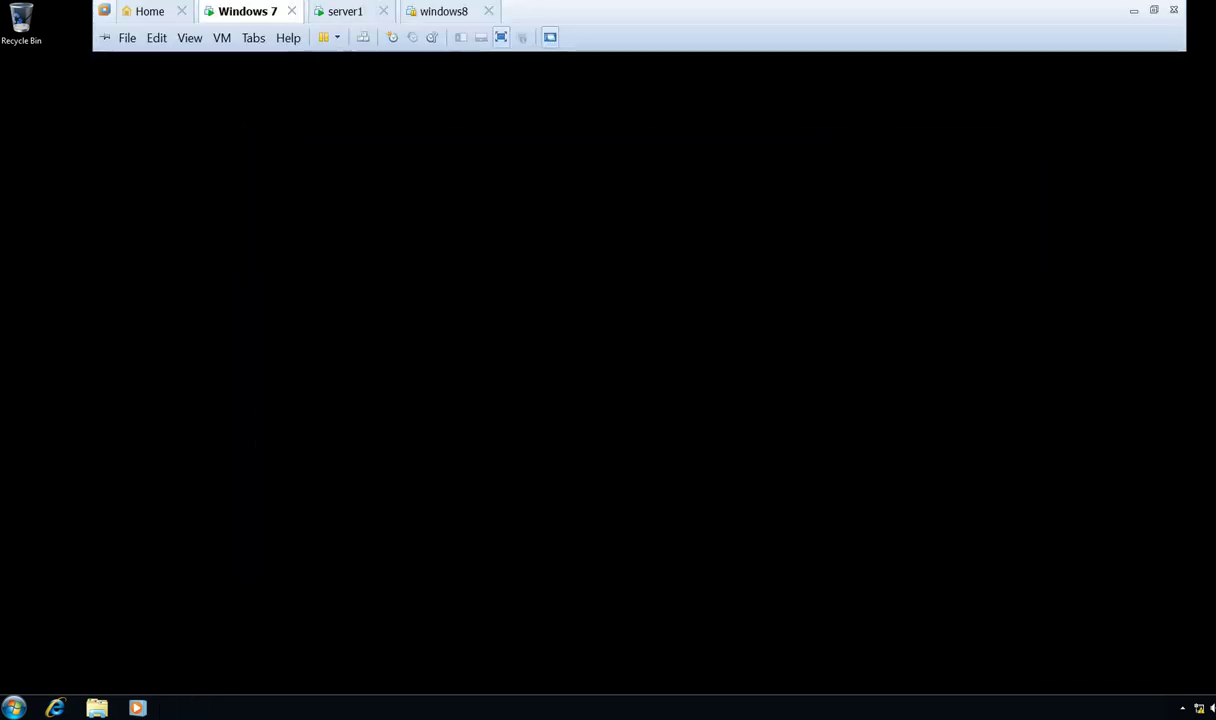
click(1133, 12)
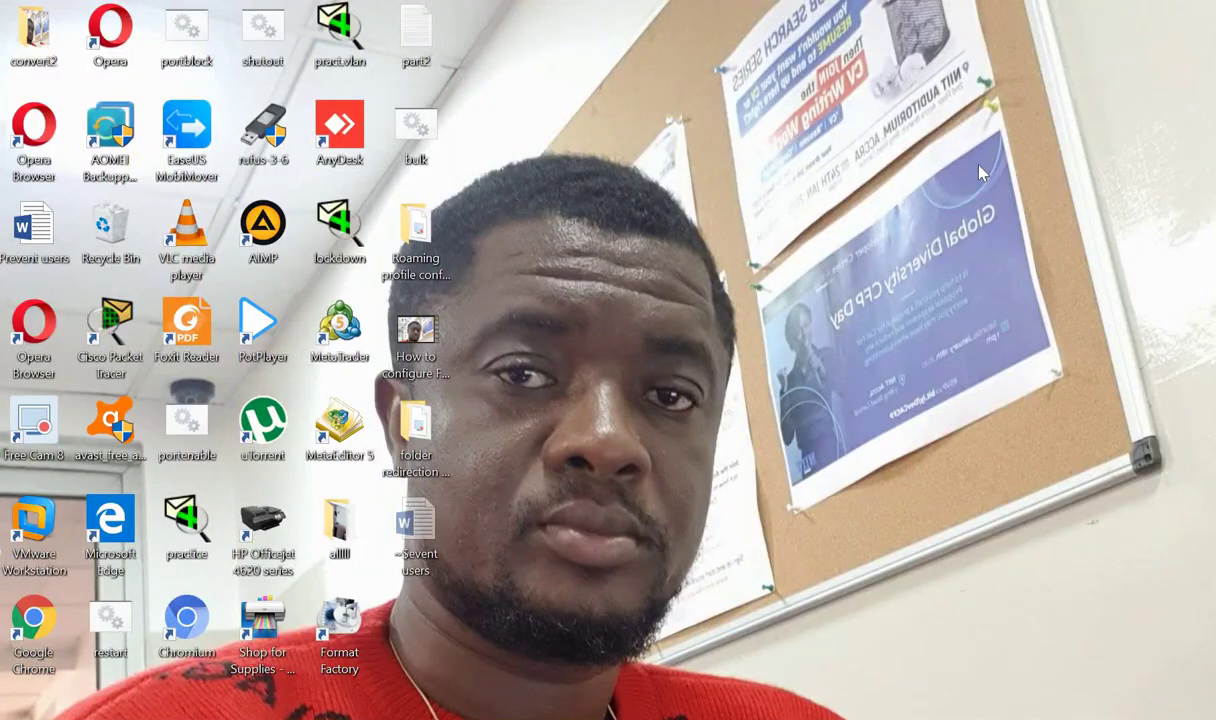